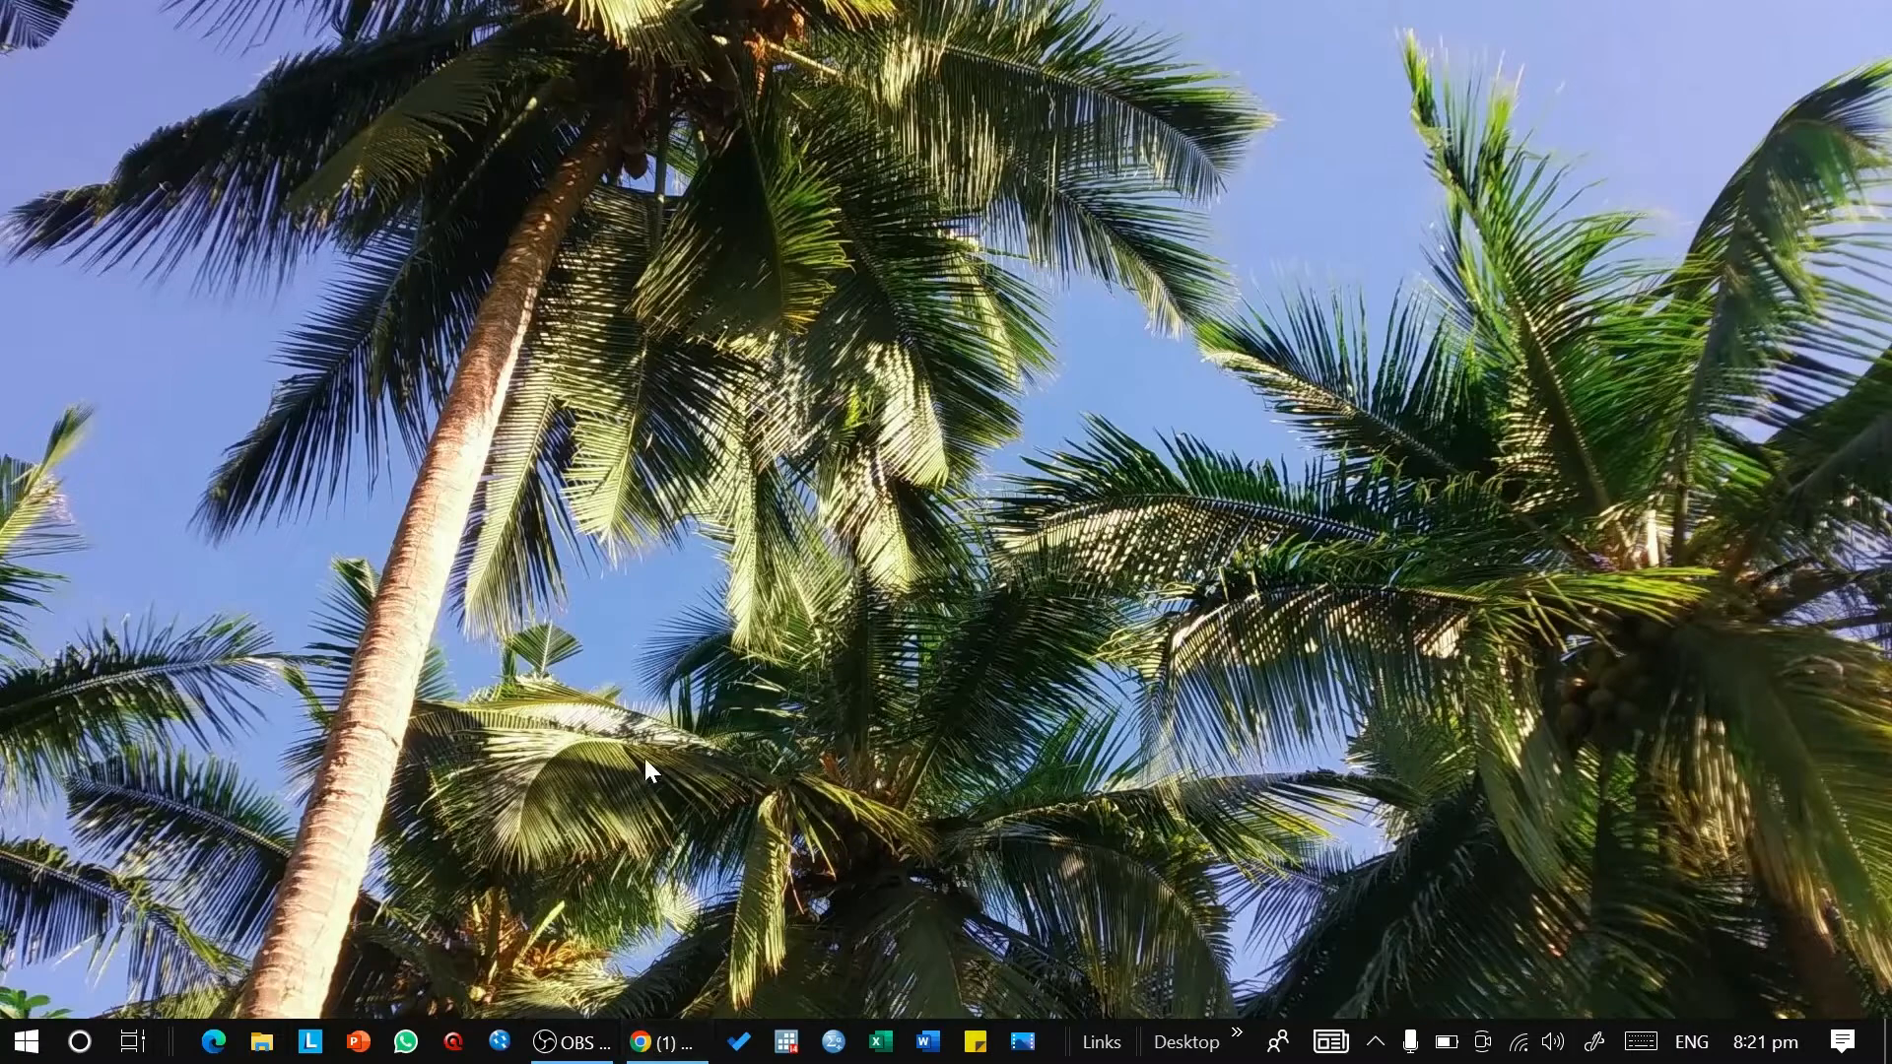
Open the workbook Variabel X.xlsx from the SPSS folder on drive D.
{"action": "left_click", "coordinate": [261, 1042]}
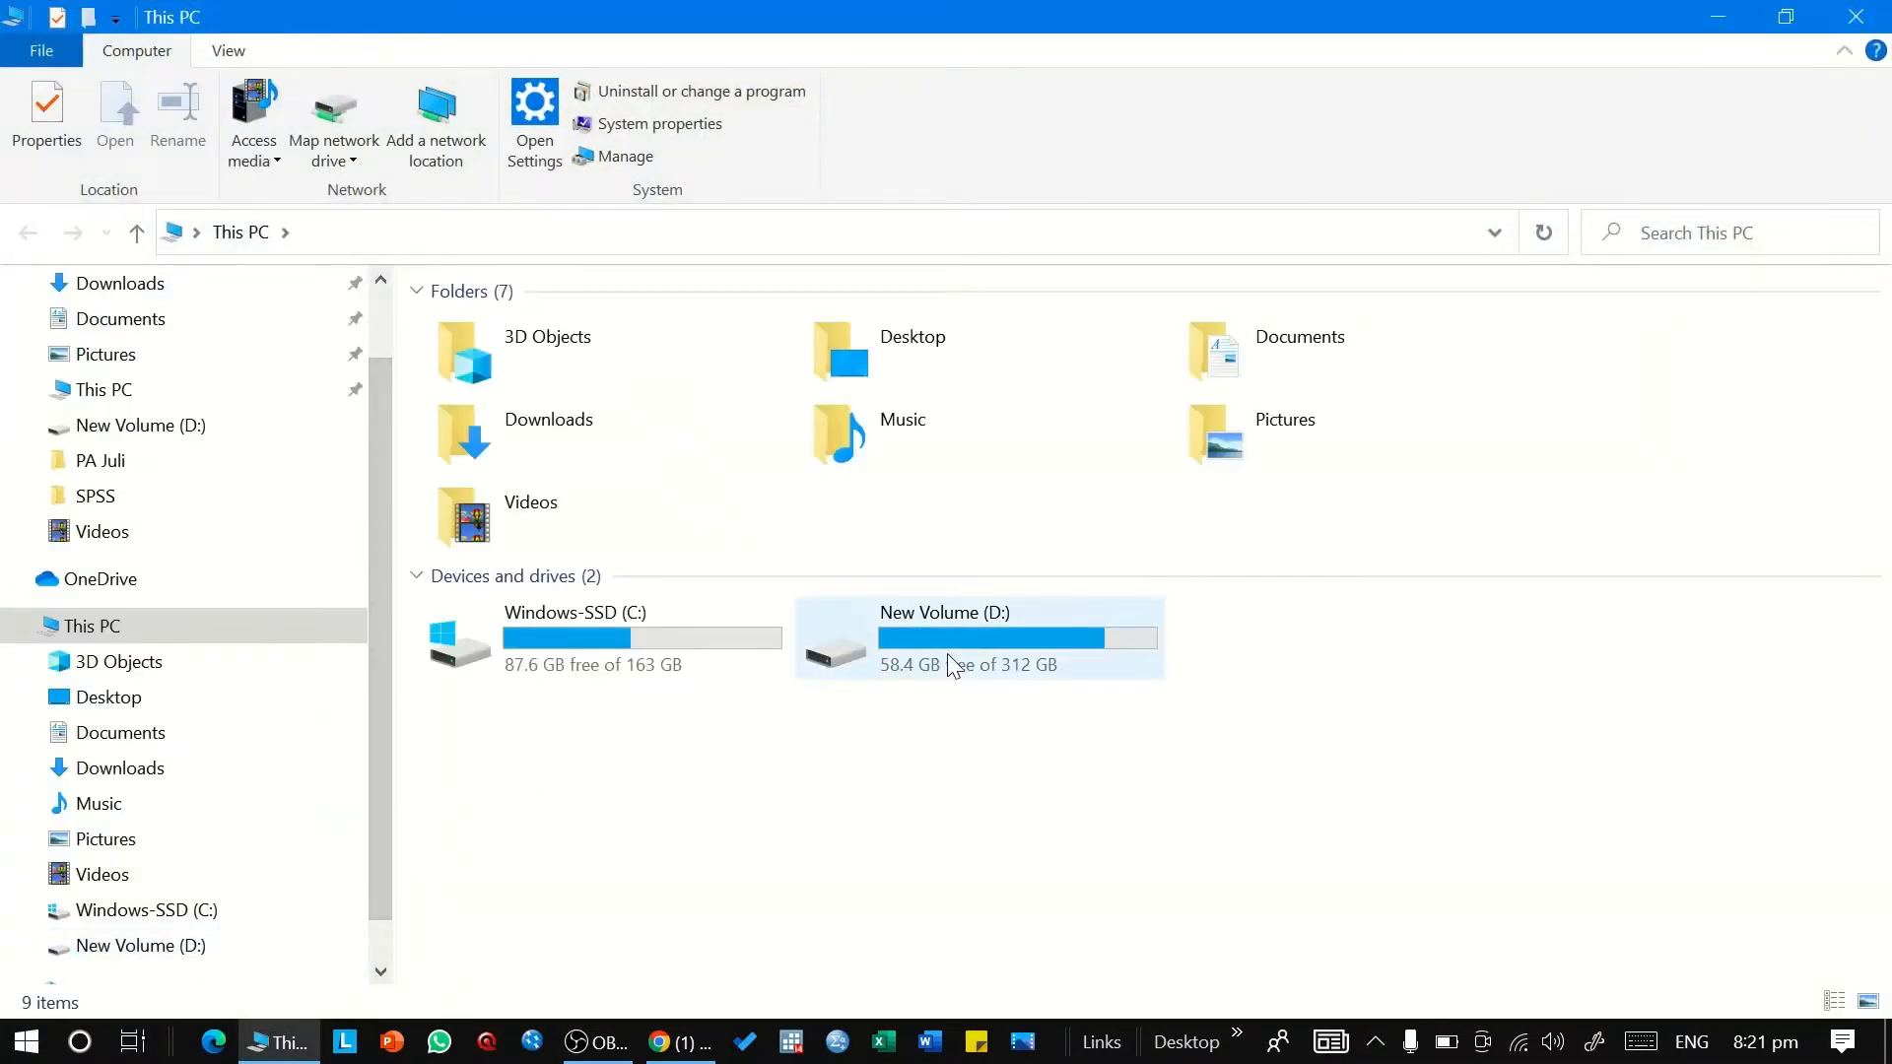
{"action": "double_click", "coordinate": [941, 654]}
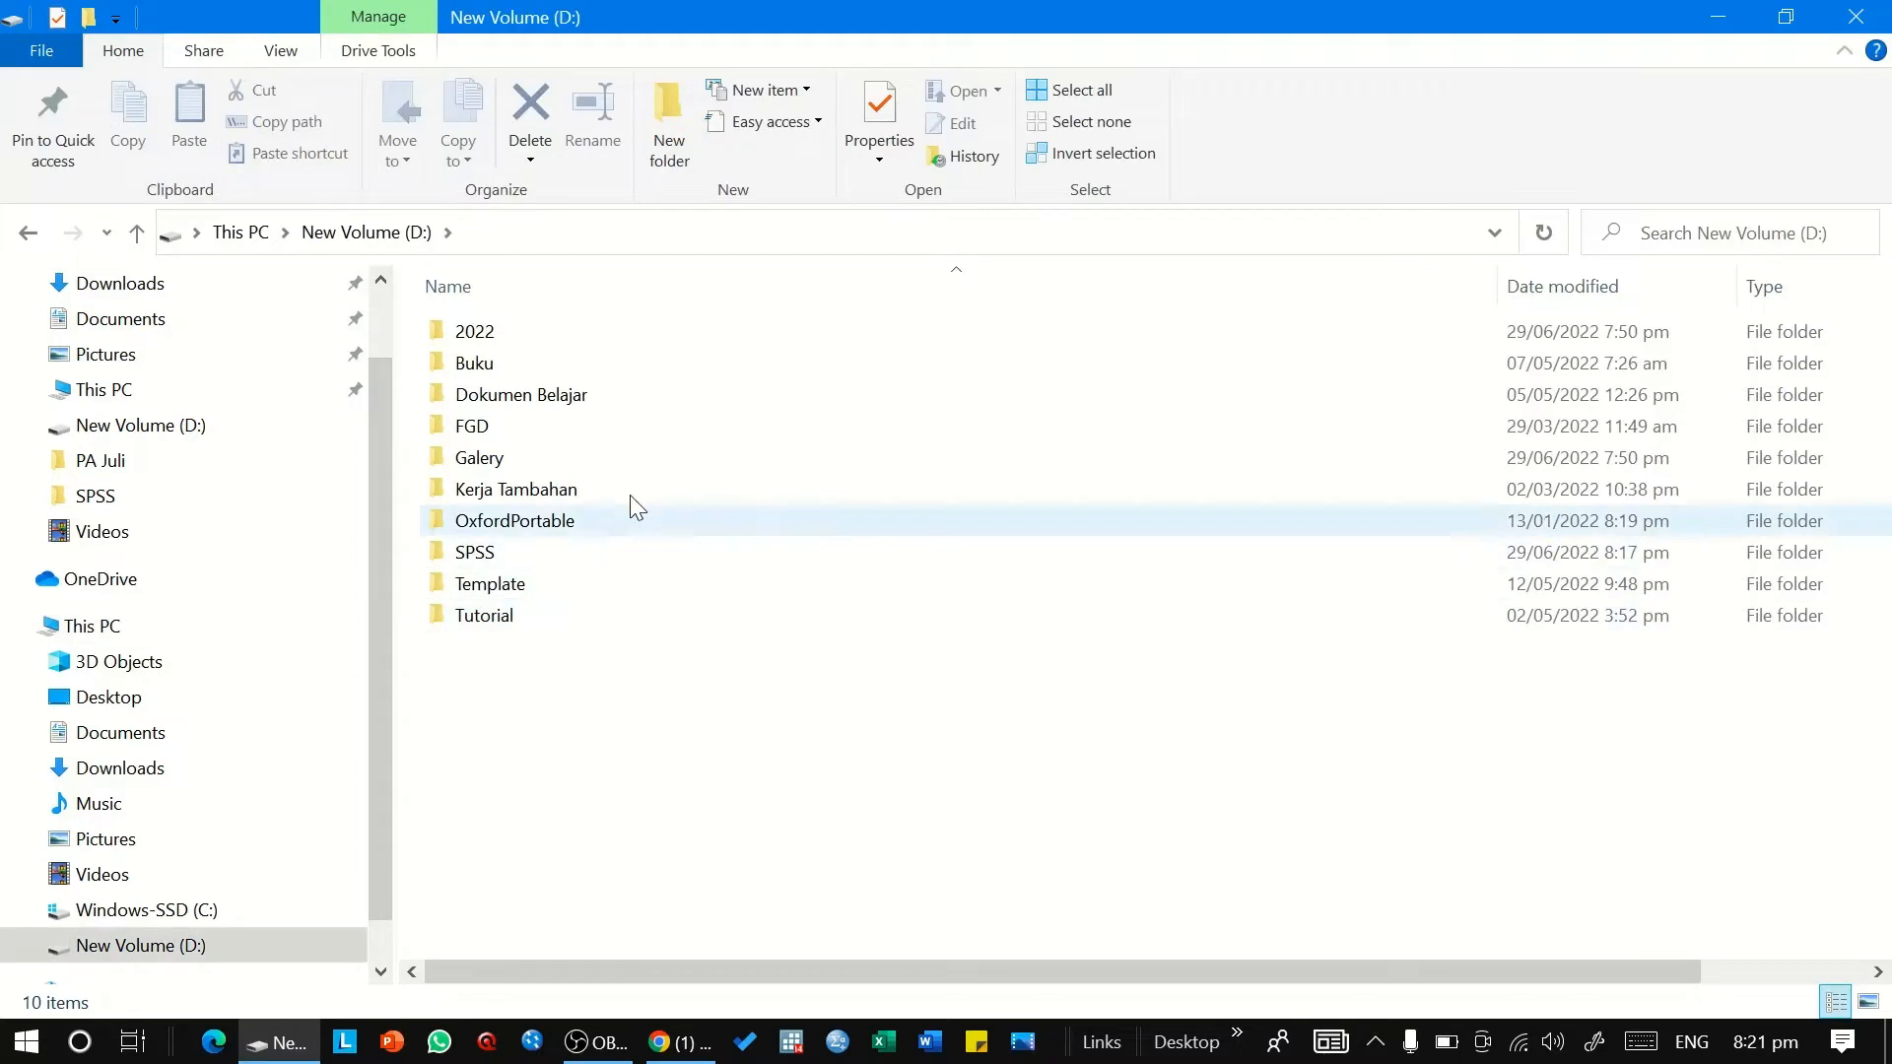
{"action": "double_click", "coordinate": [553, 558]}
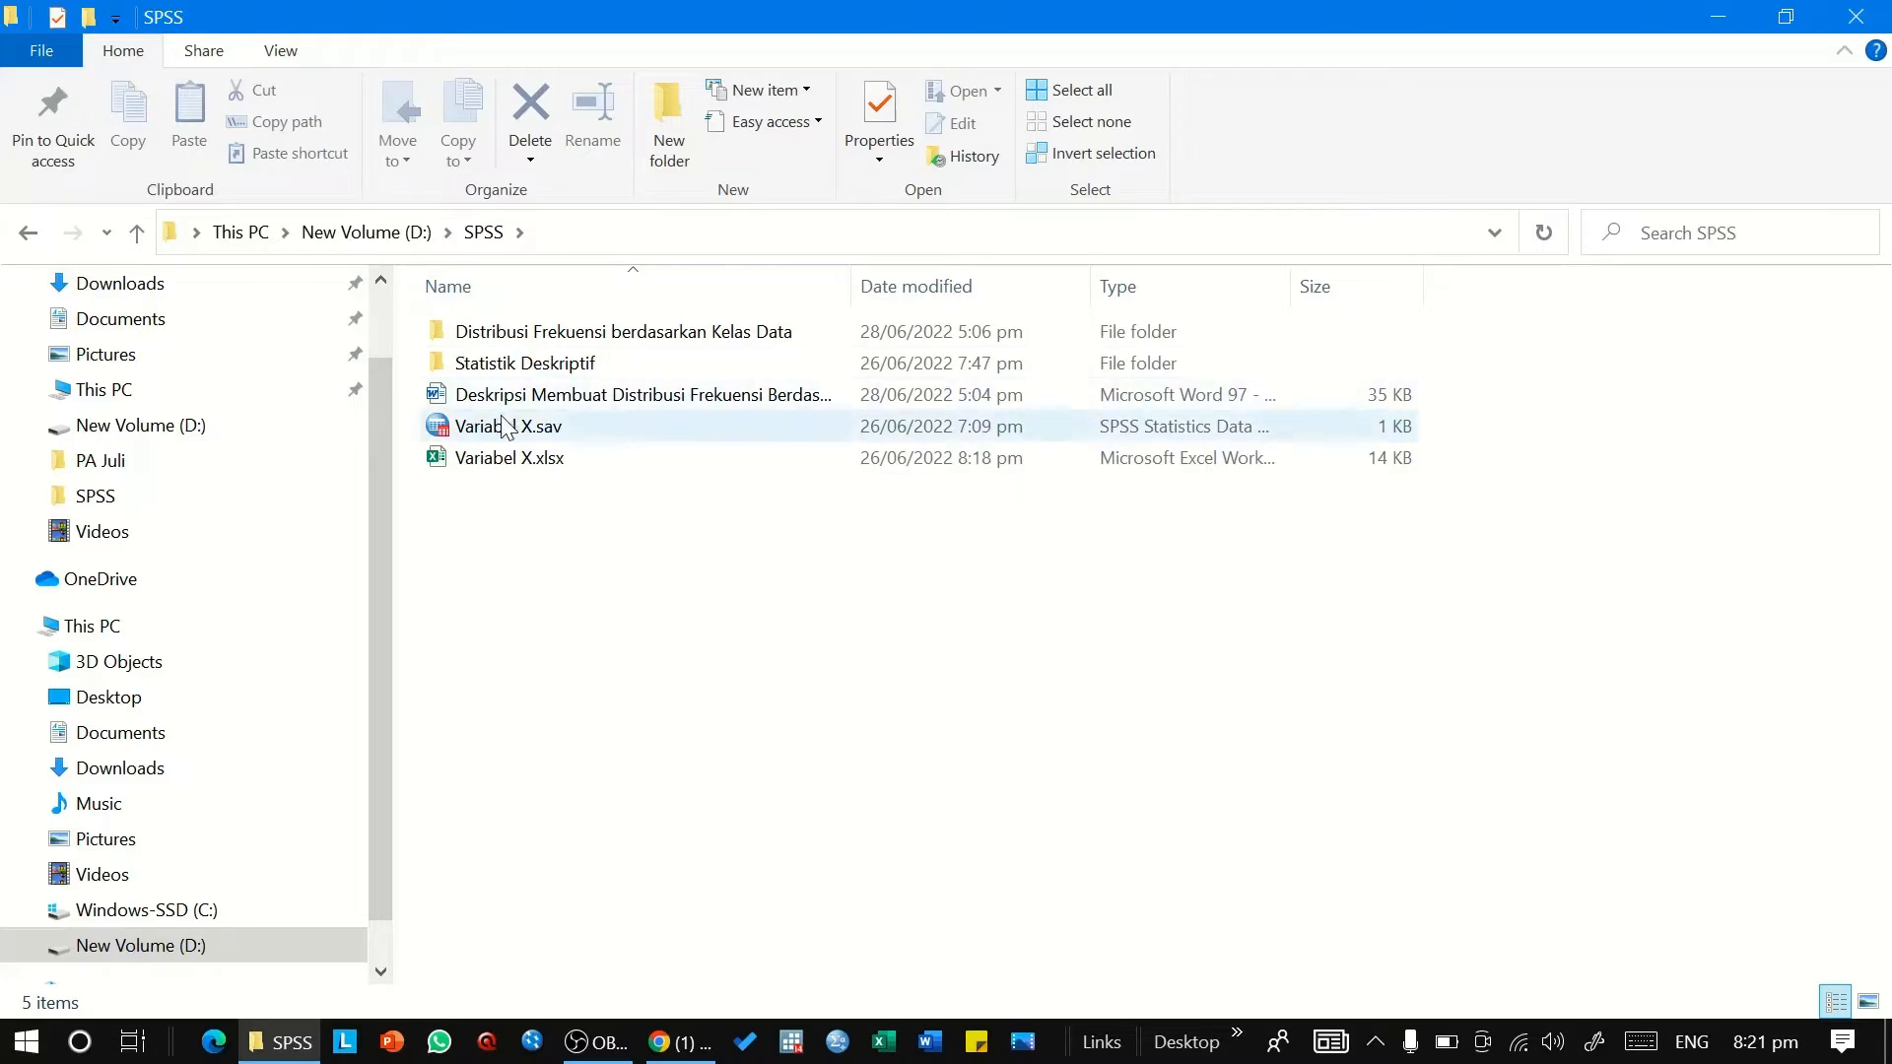
{"action": "right_click", "coordinate": [518, 458]}
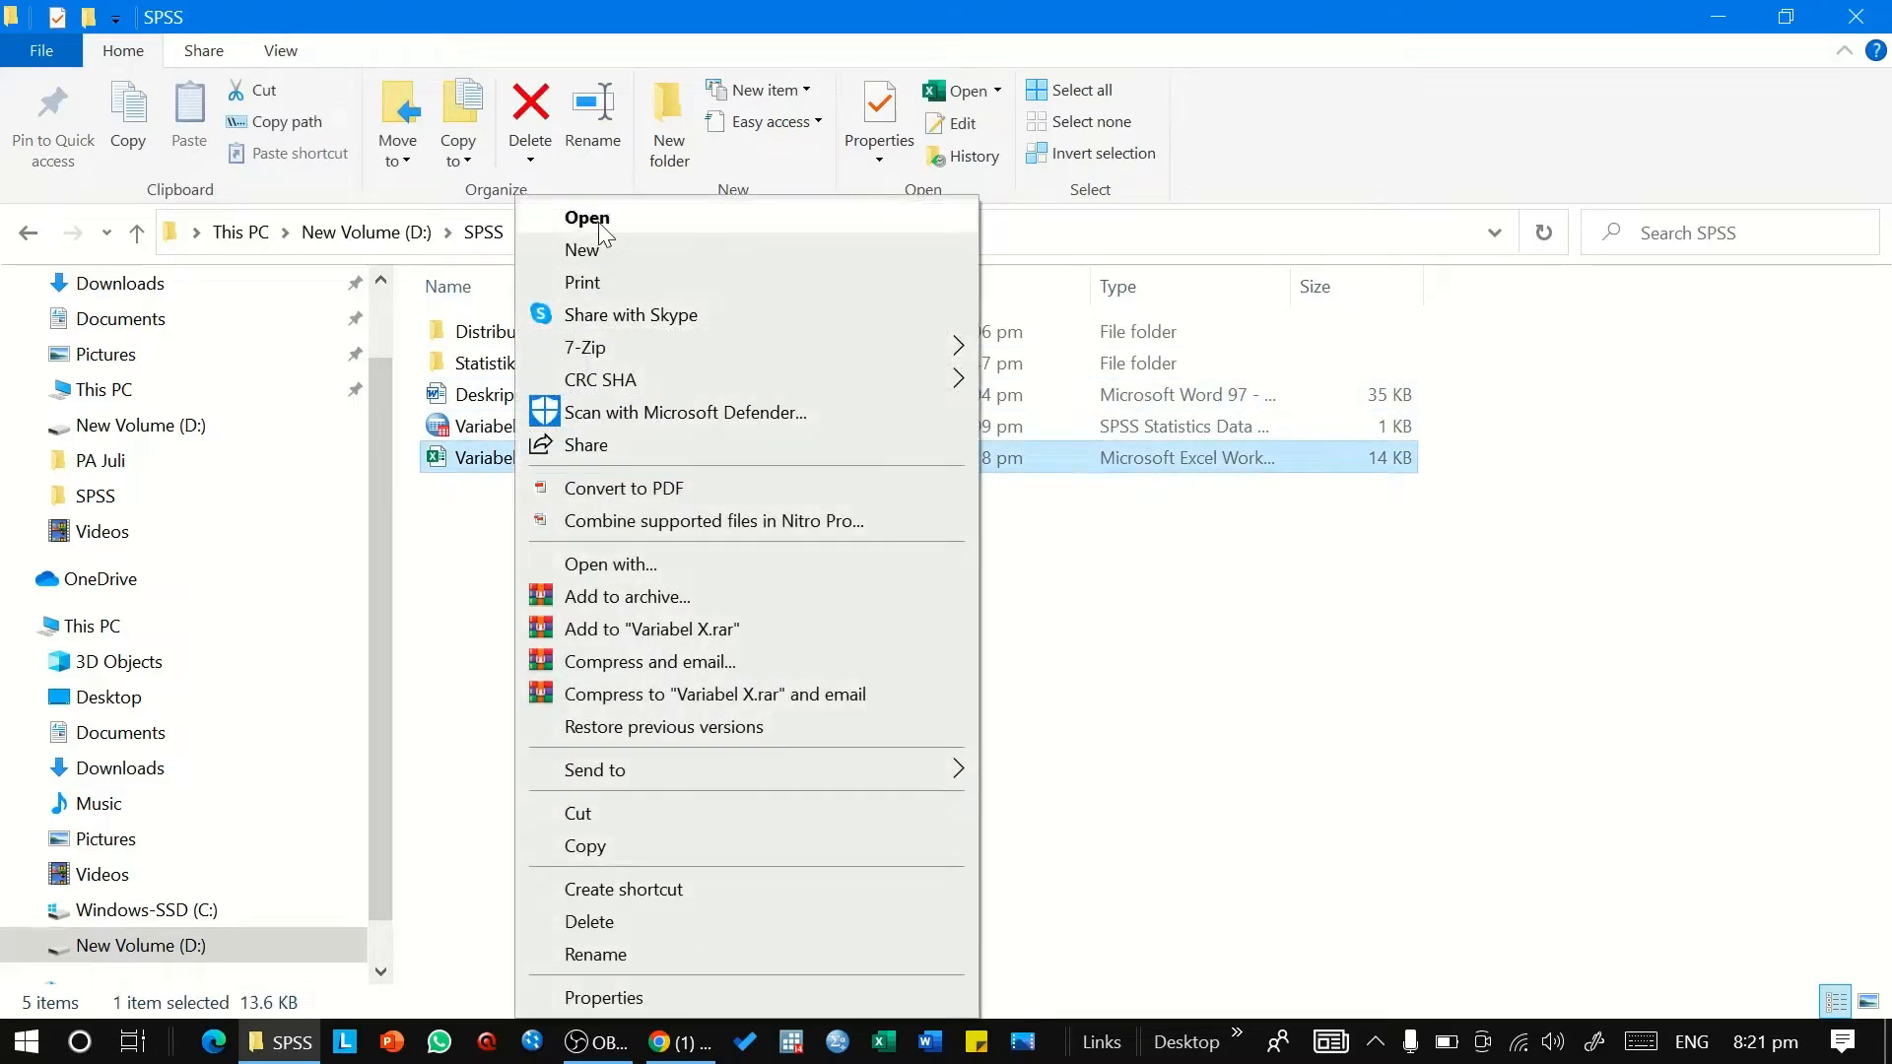
{"action": "left_click", "coordinate": [601, 219]}
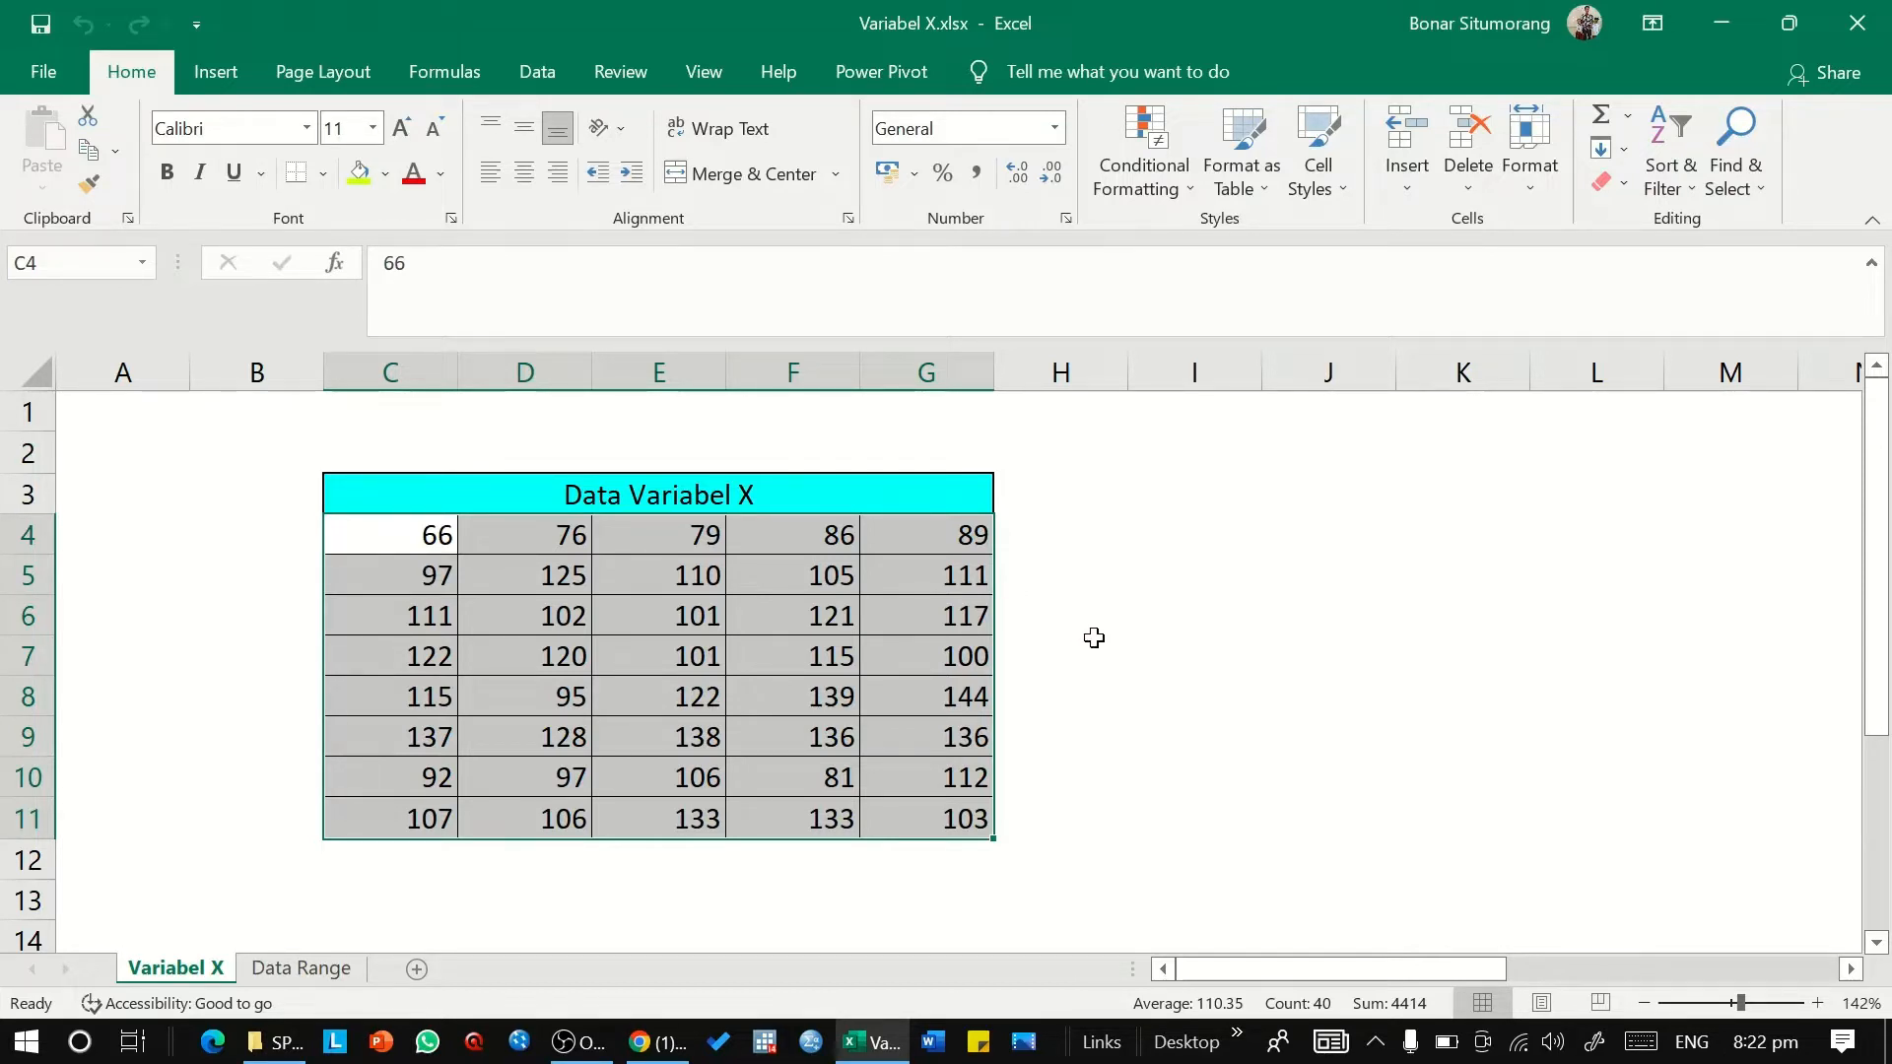
Review the Data Variabel X values in C4:G11 and enlarge the worksheet view to 170%.
{"action": "left_click", "coordinate": [423, 530]}
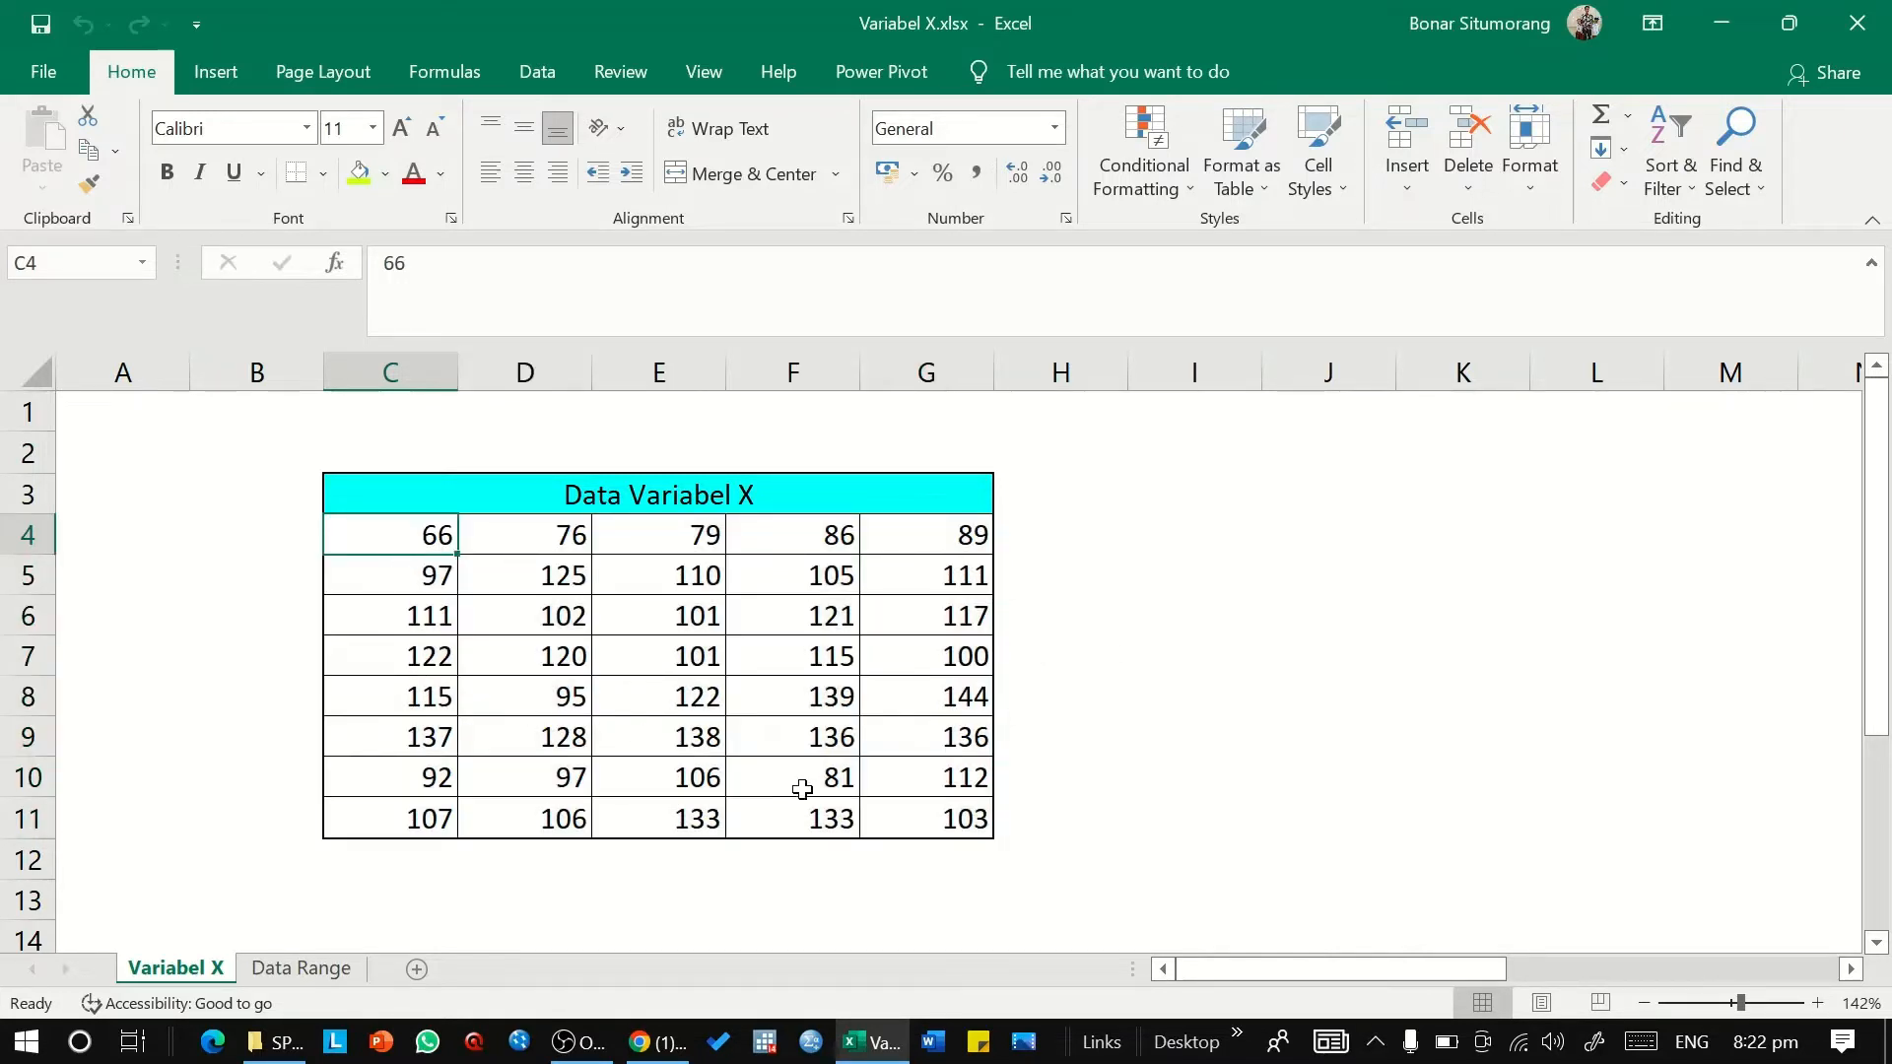
{"action": "left_click_drag", "start_coordinate": [438, 533], "coordinate": [941, 820]}
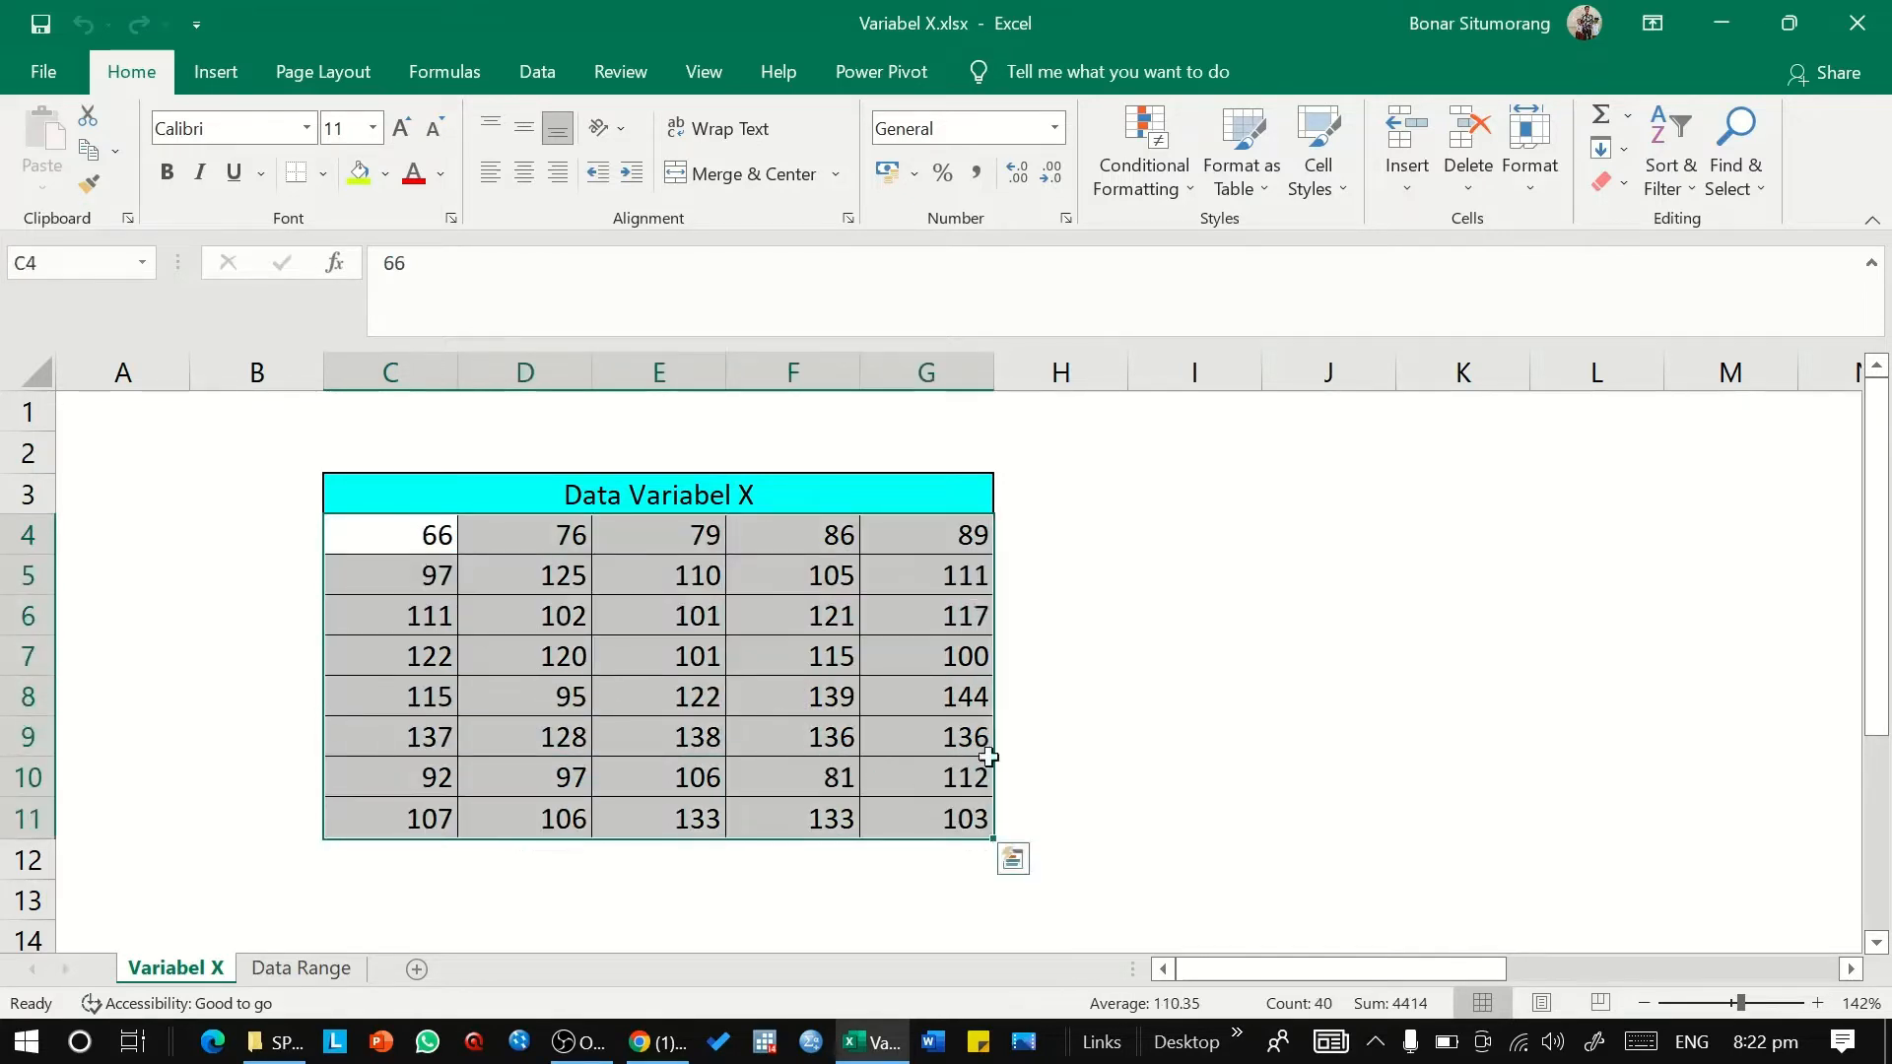
{"action": "left_click", "coordinate": [1049, 583]}
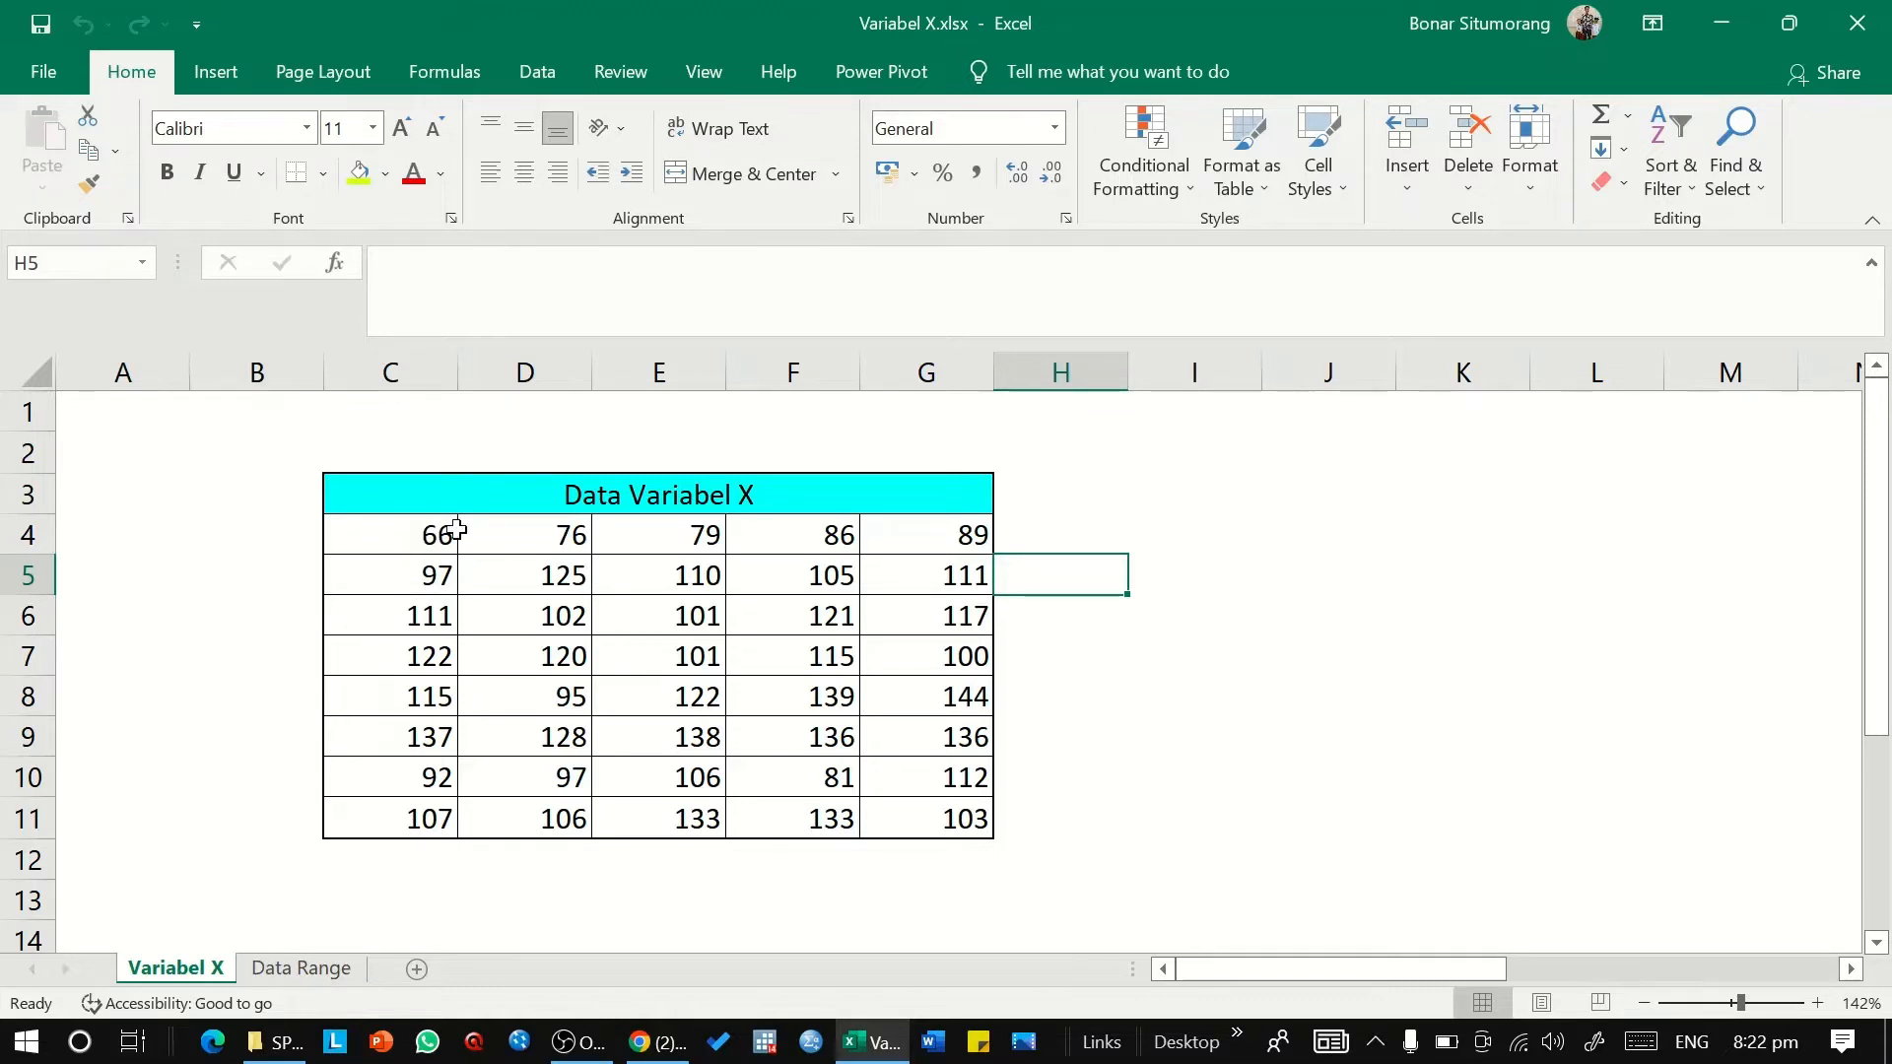
{"action": "left_click_drag", "start_coordinate": [1743, 999], "coordinate": [1751, 1001]}
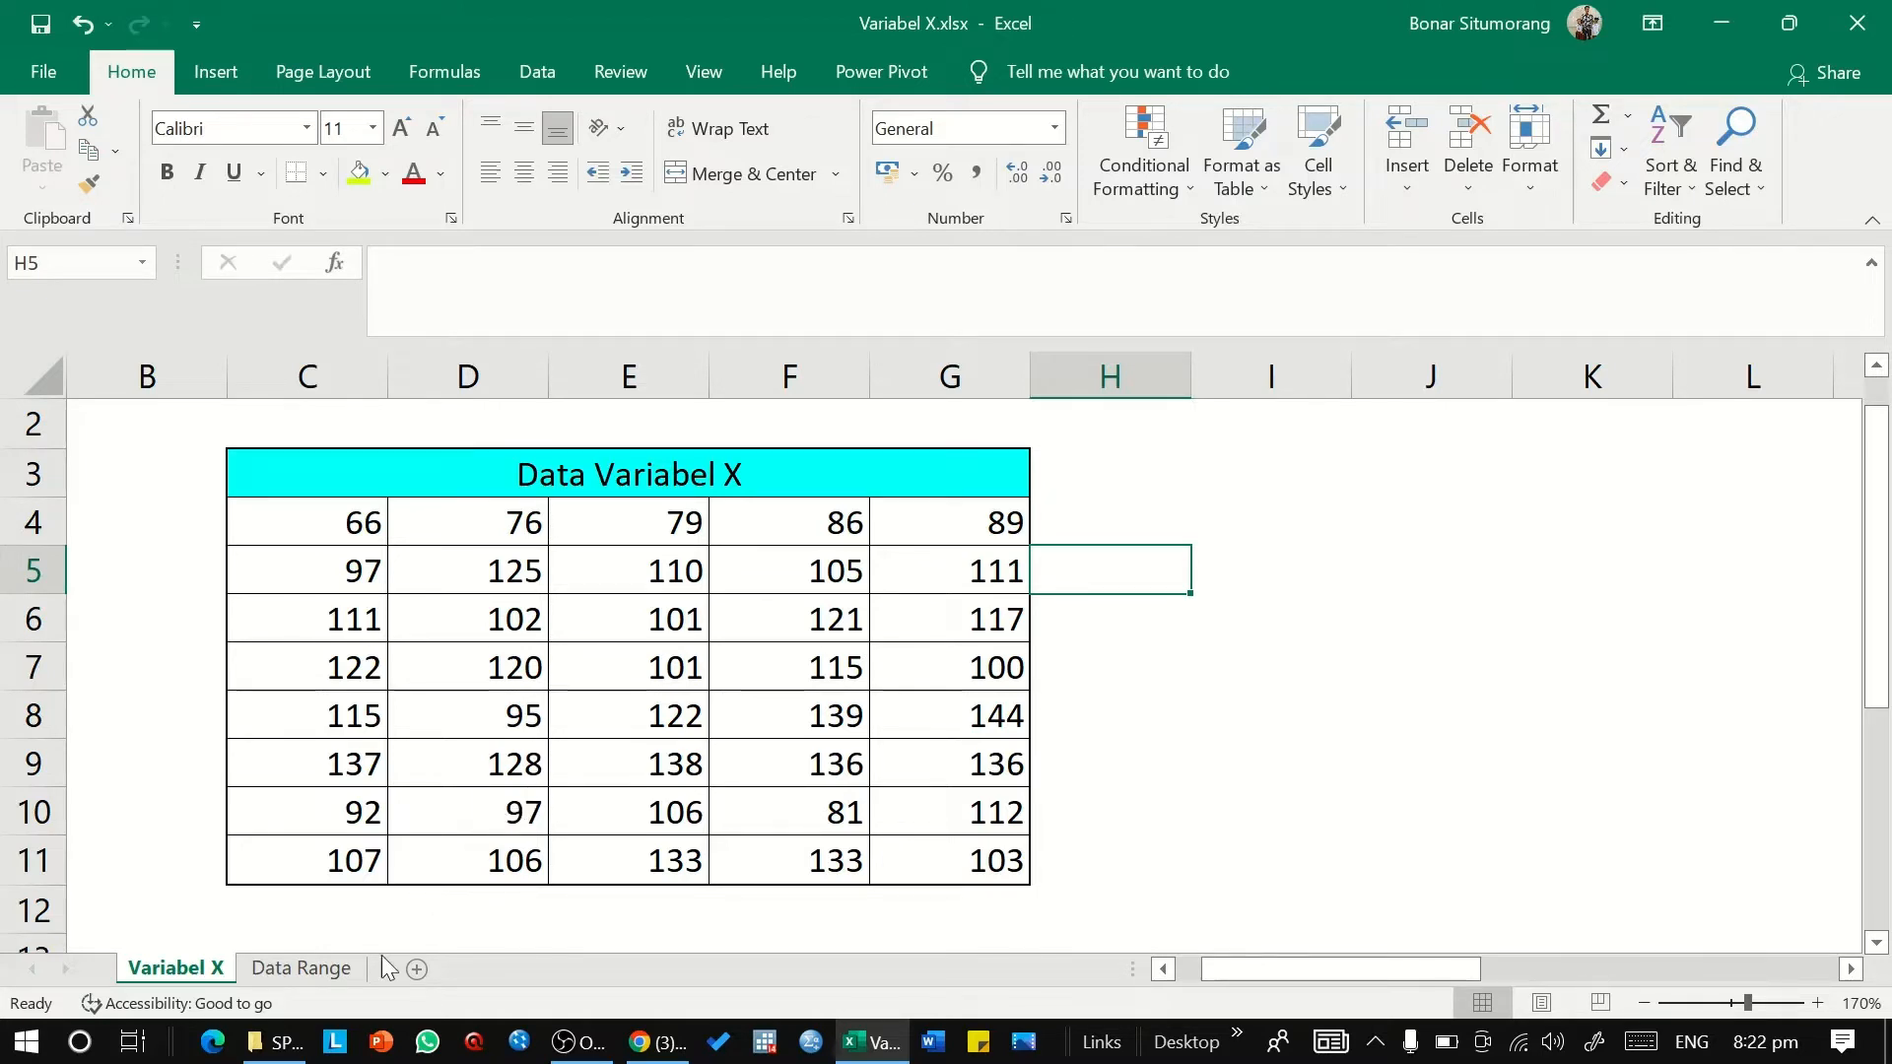
Switch to the SPSS folder, open Variabel X.sav in SPSS Statistics, and check the definition of variable x.
{"action": "left_click", "coordinate": [285, 1047]}
{"action": "right_click", "coordinate": [513, 649]}
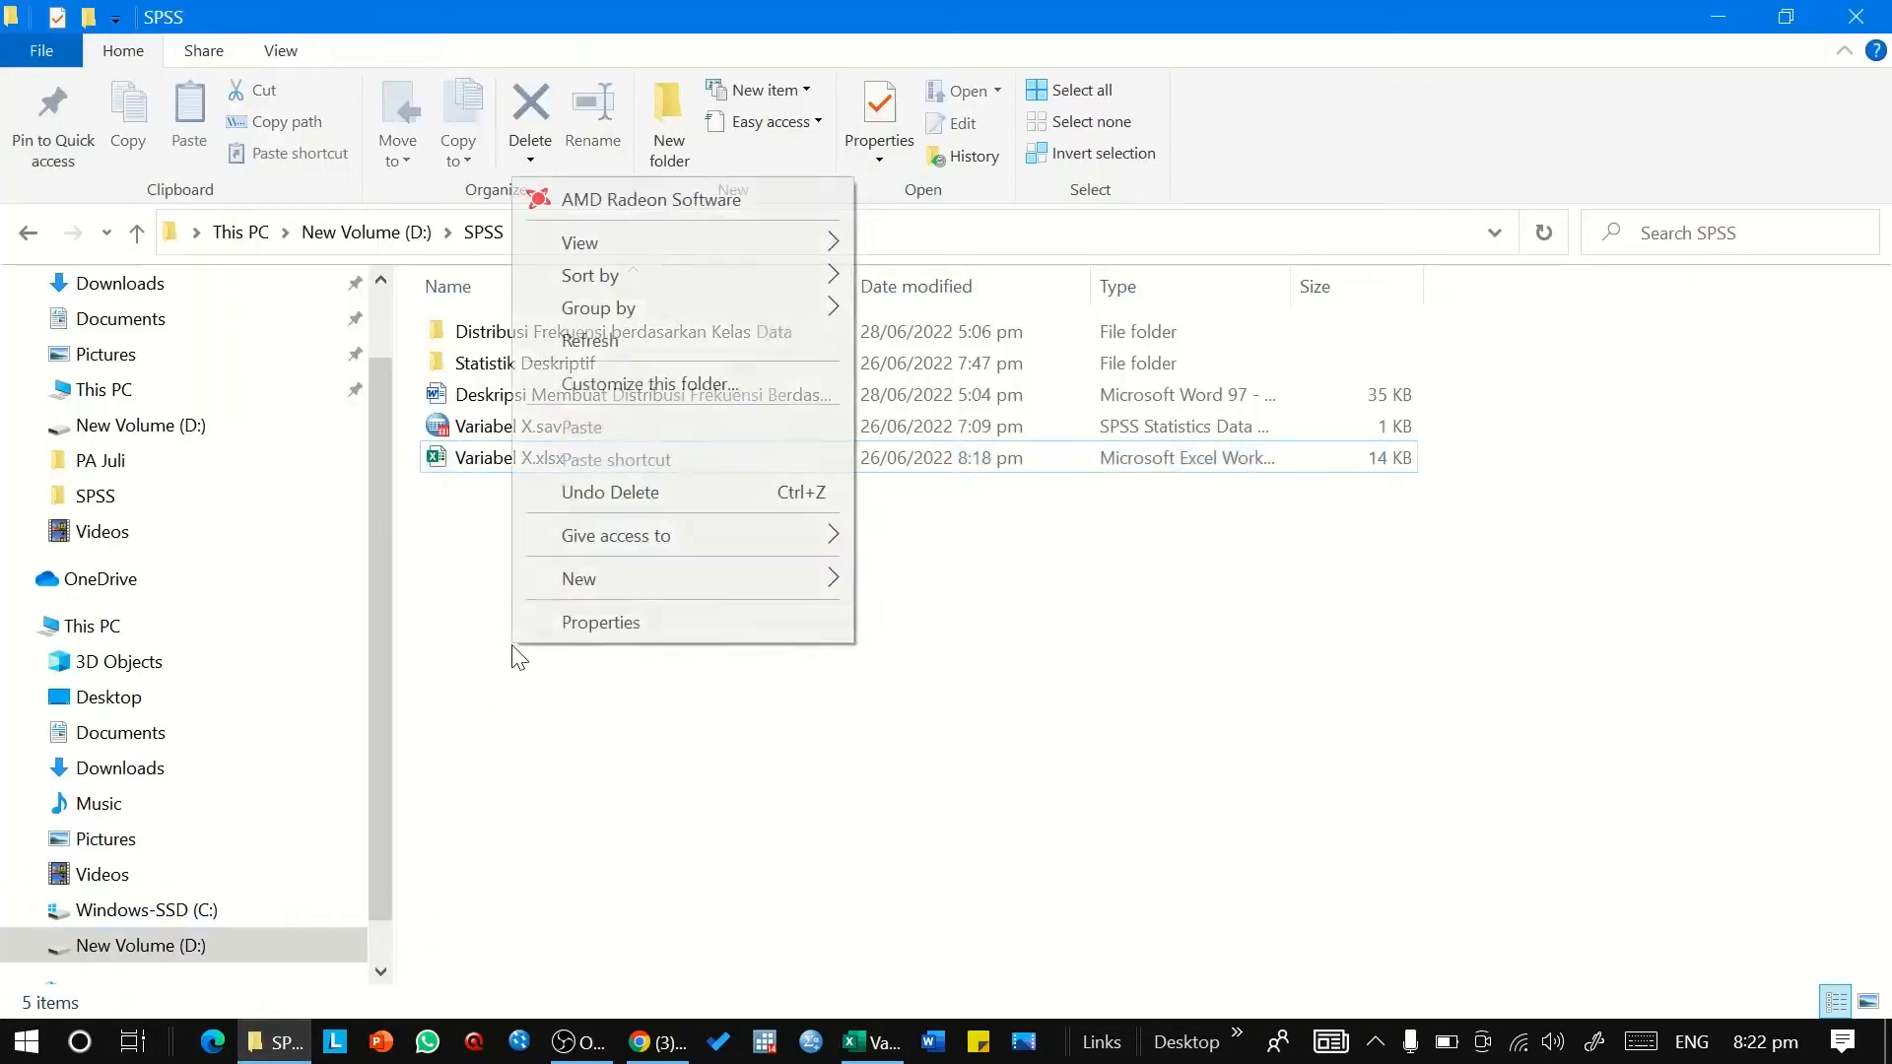
{"action": "left_click", "coordinate": [591, 345]}
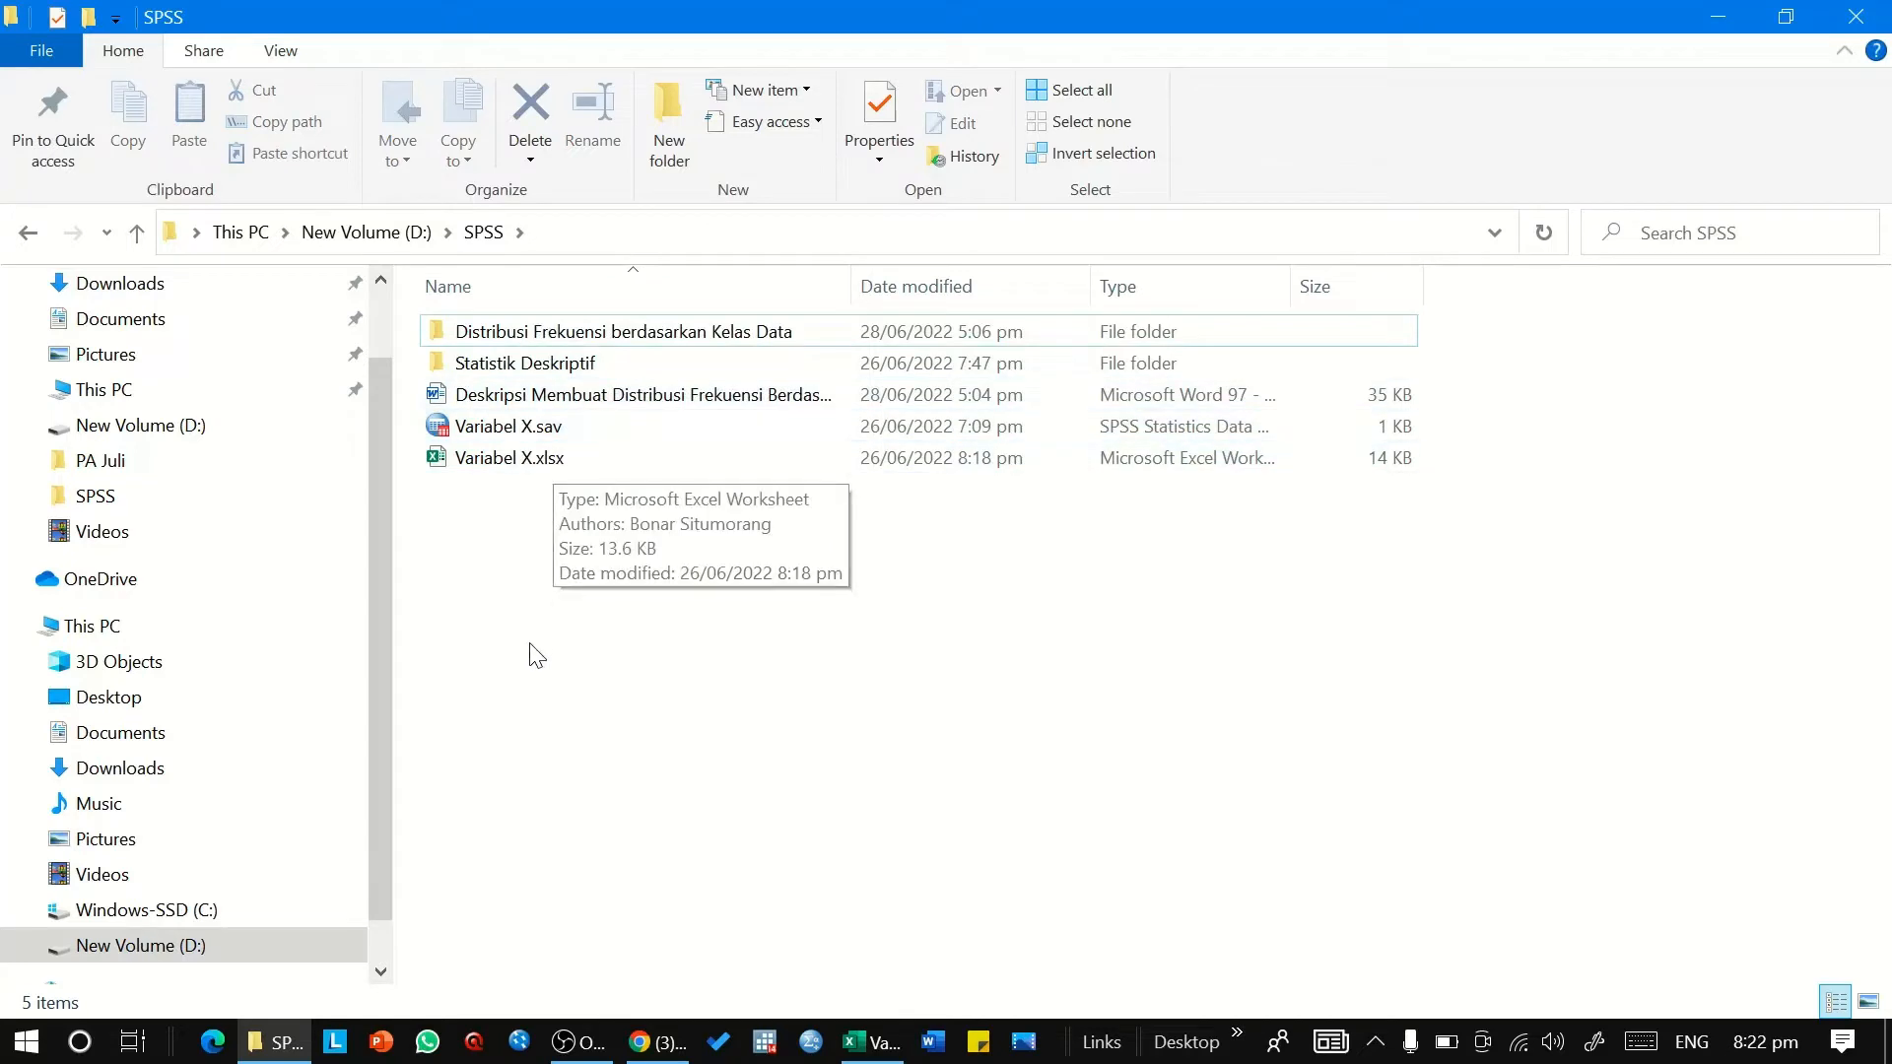
{"action": "right_click", "coordinate": [537, 427]}
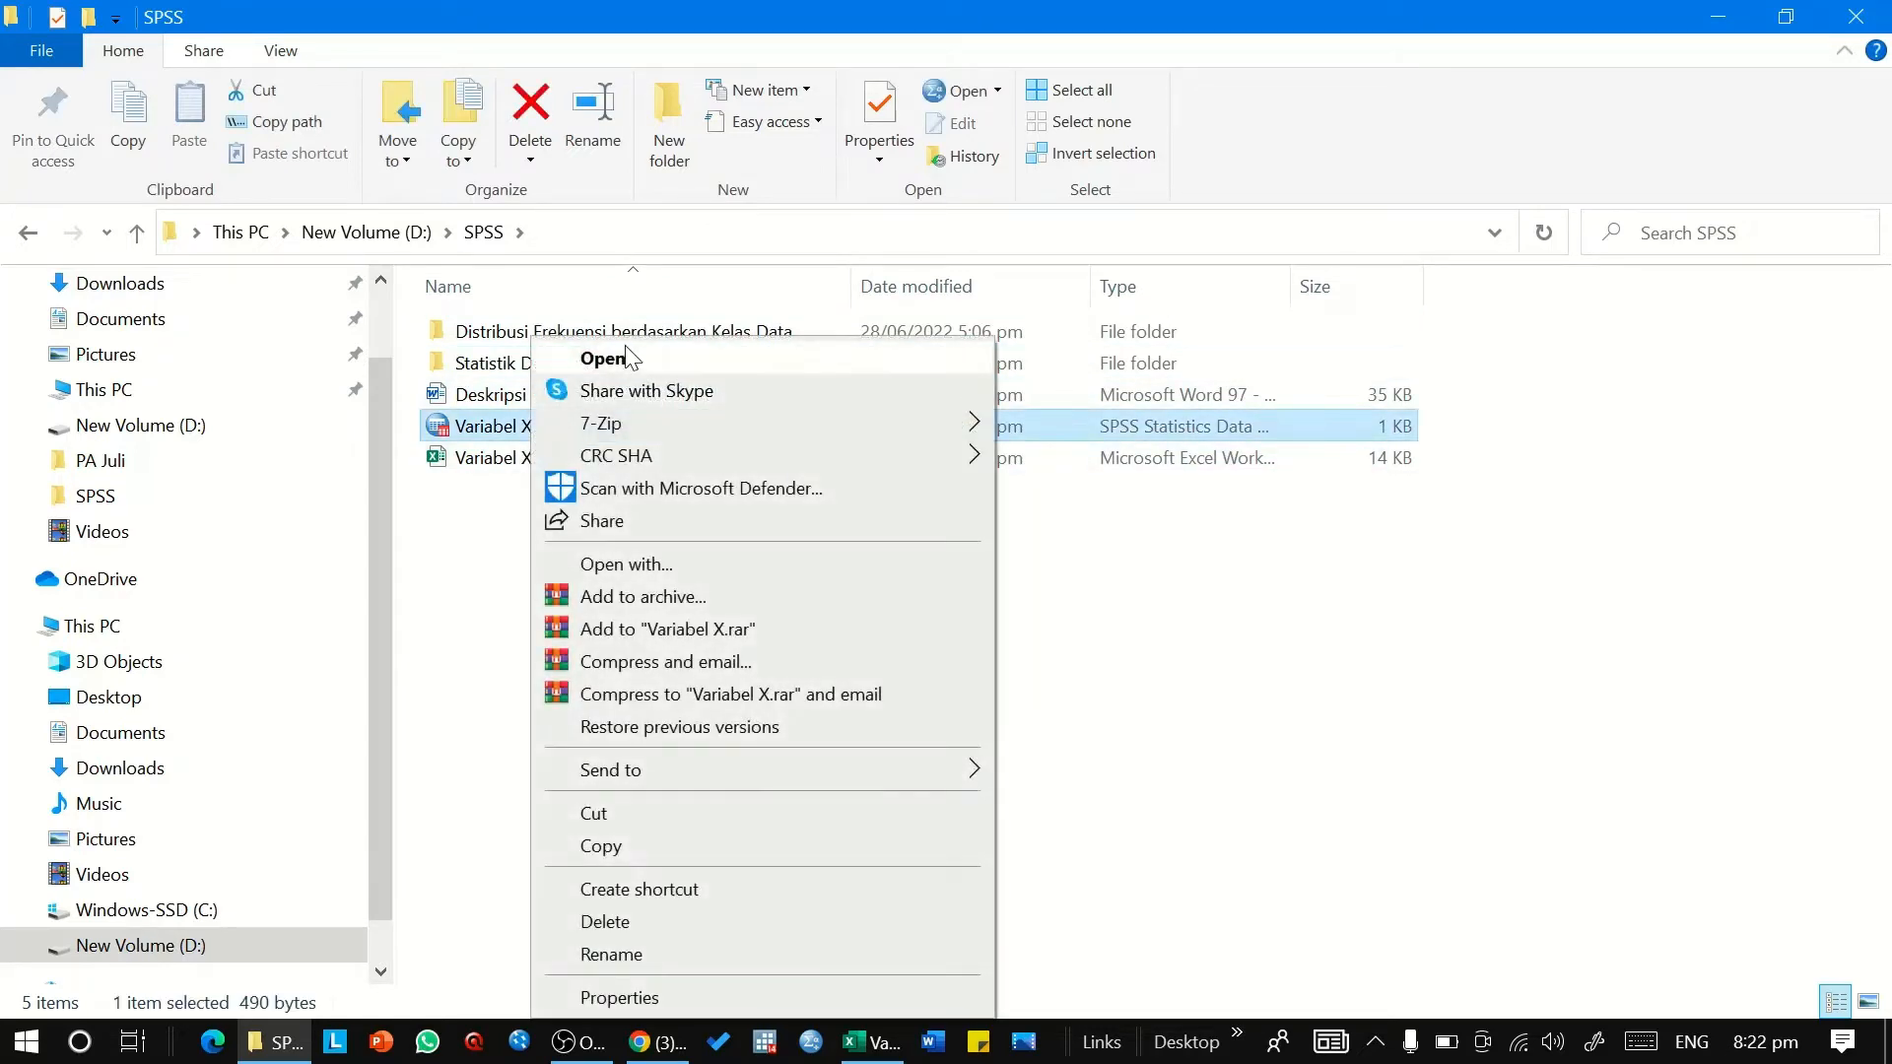
{"action": "left_click", "coordinate": [626, 363]}
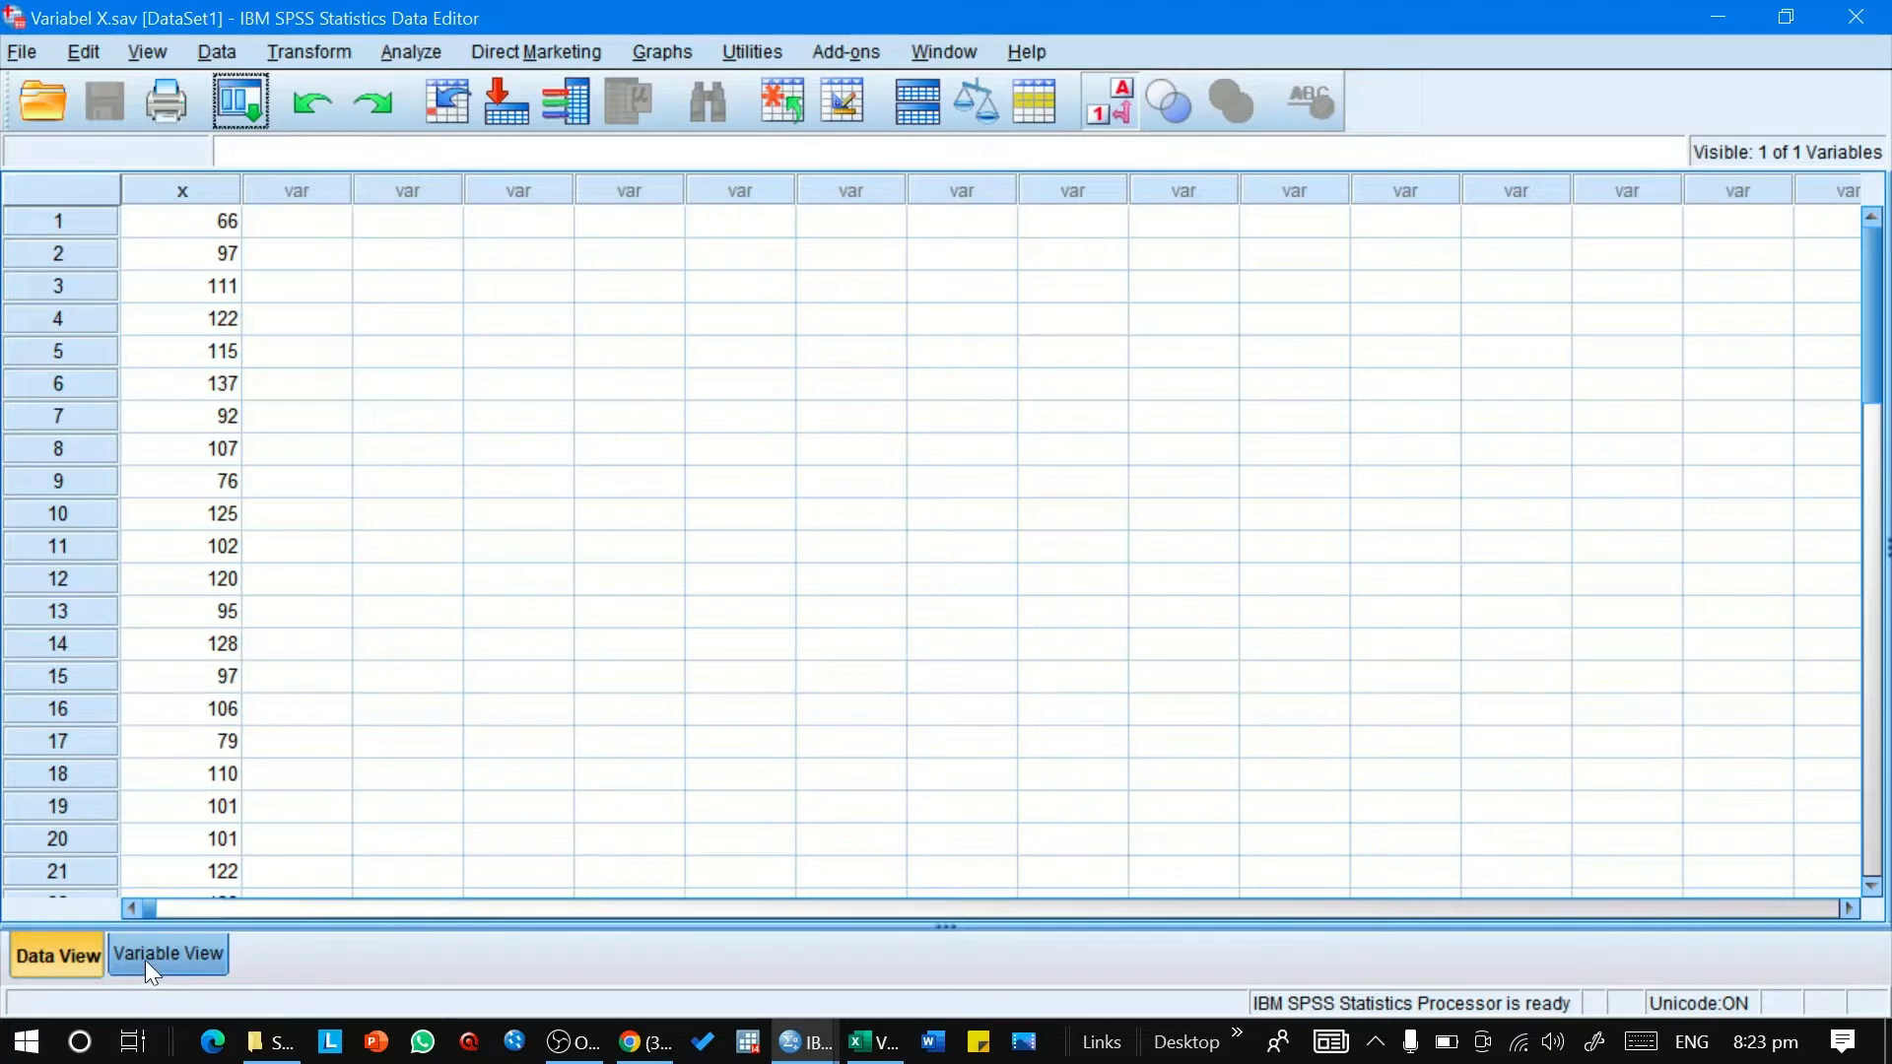
{"action": "left_click", "coordinate": [179, 958]}
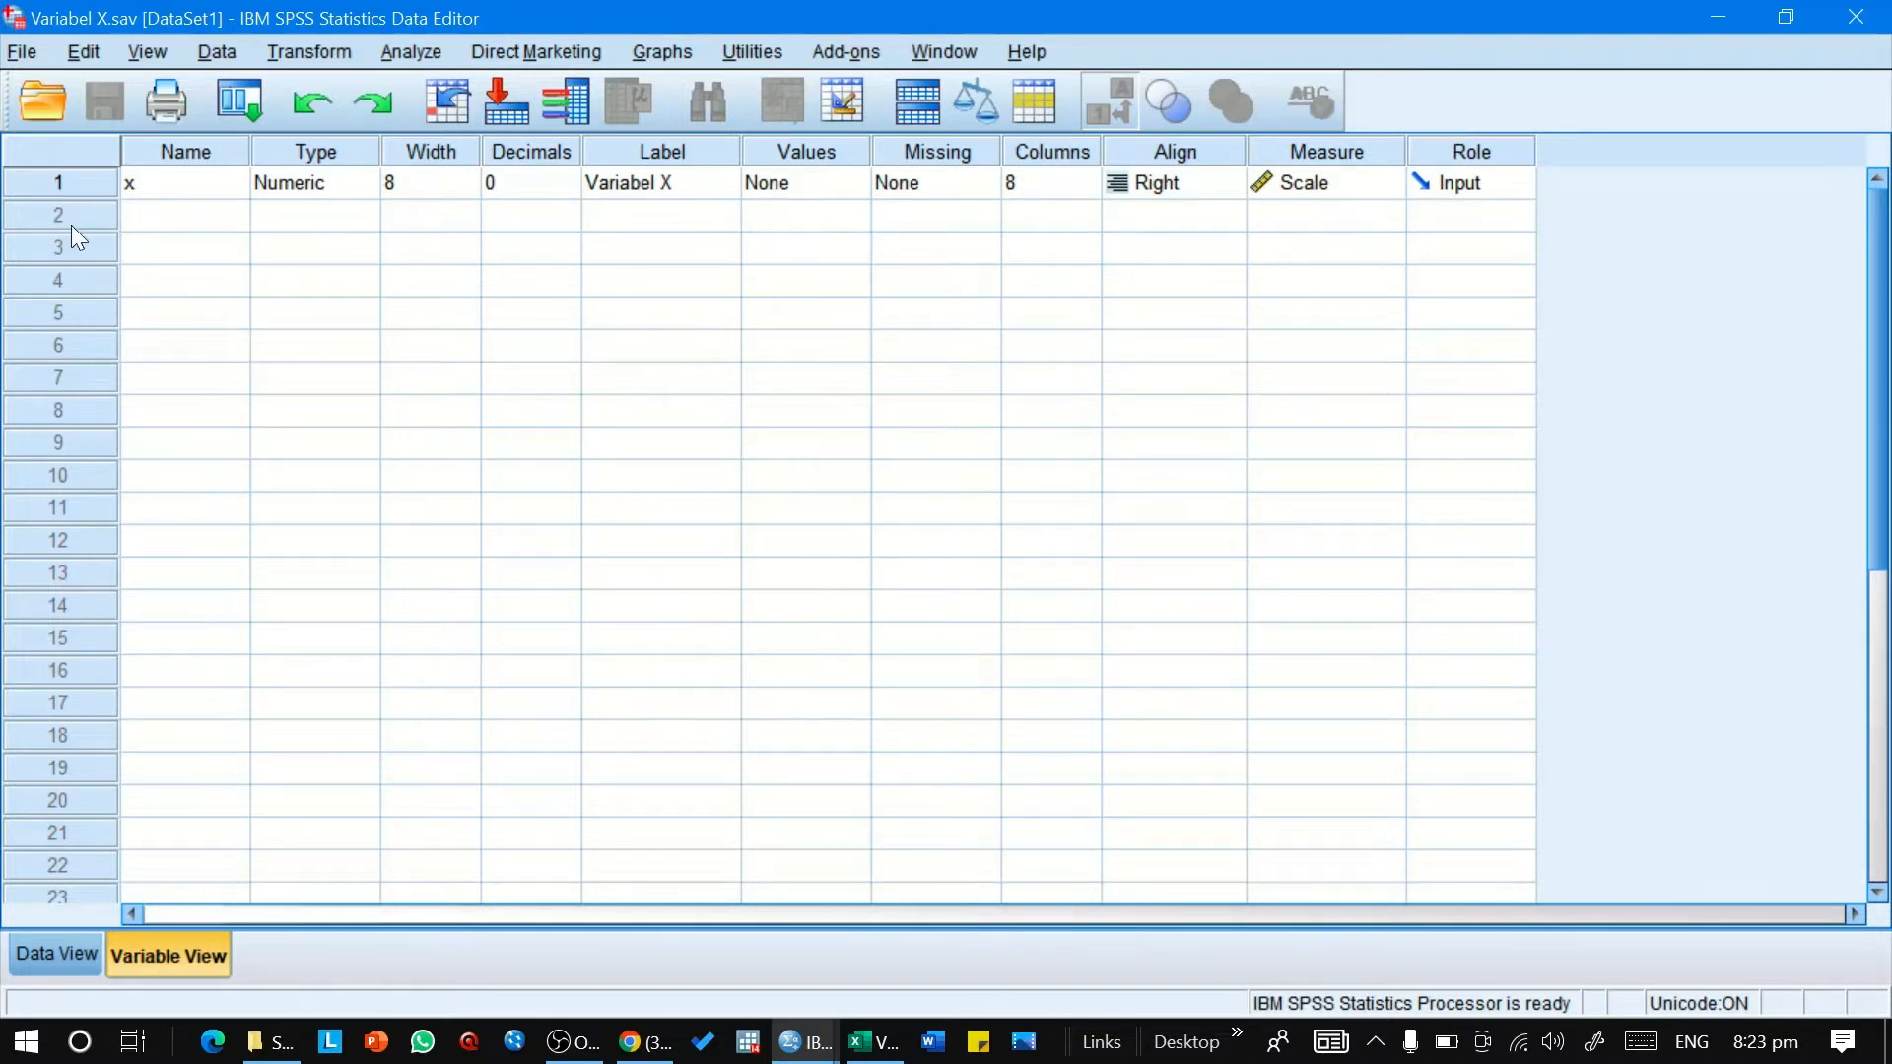
{"action": "left_click", "coordinate": [74, 954]}
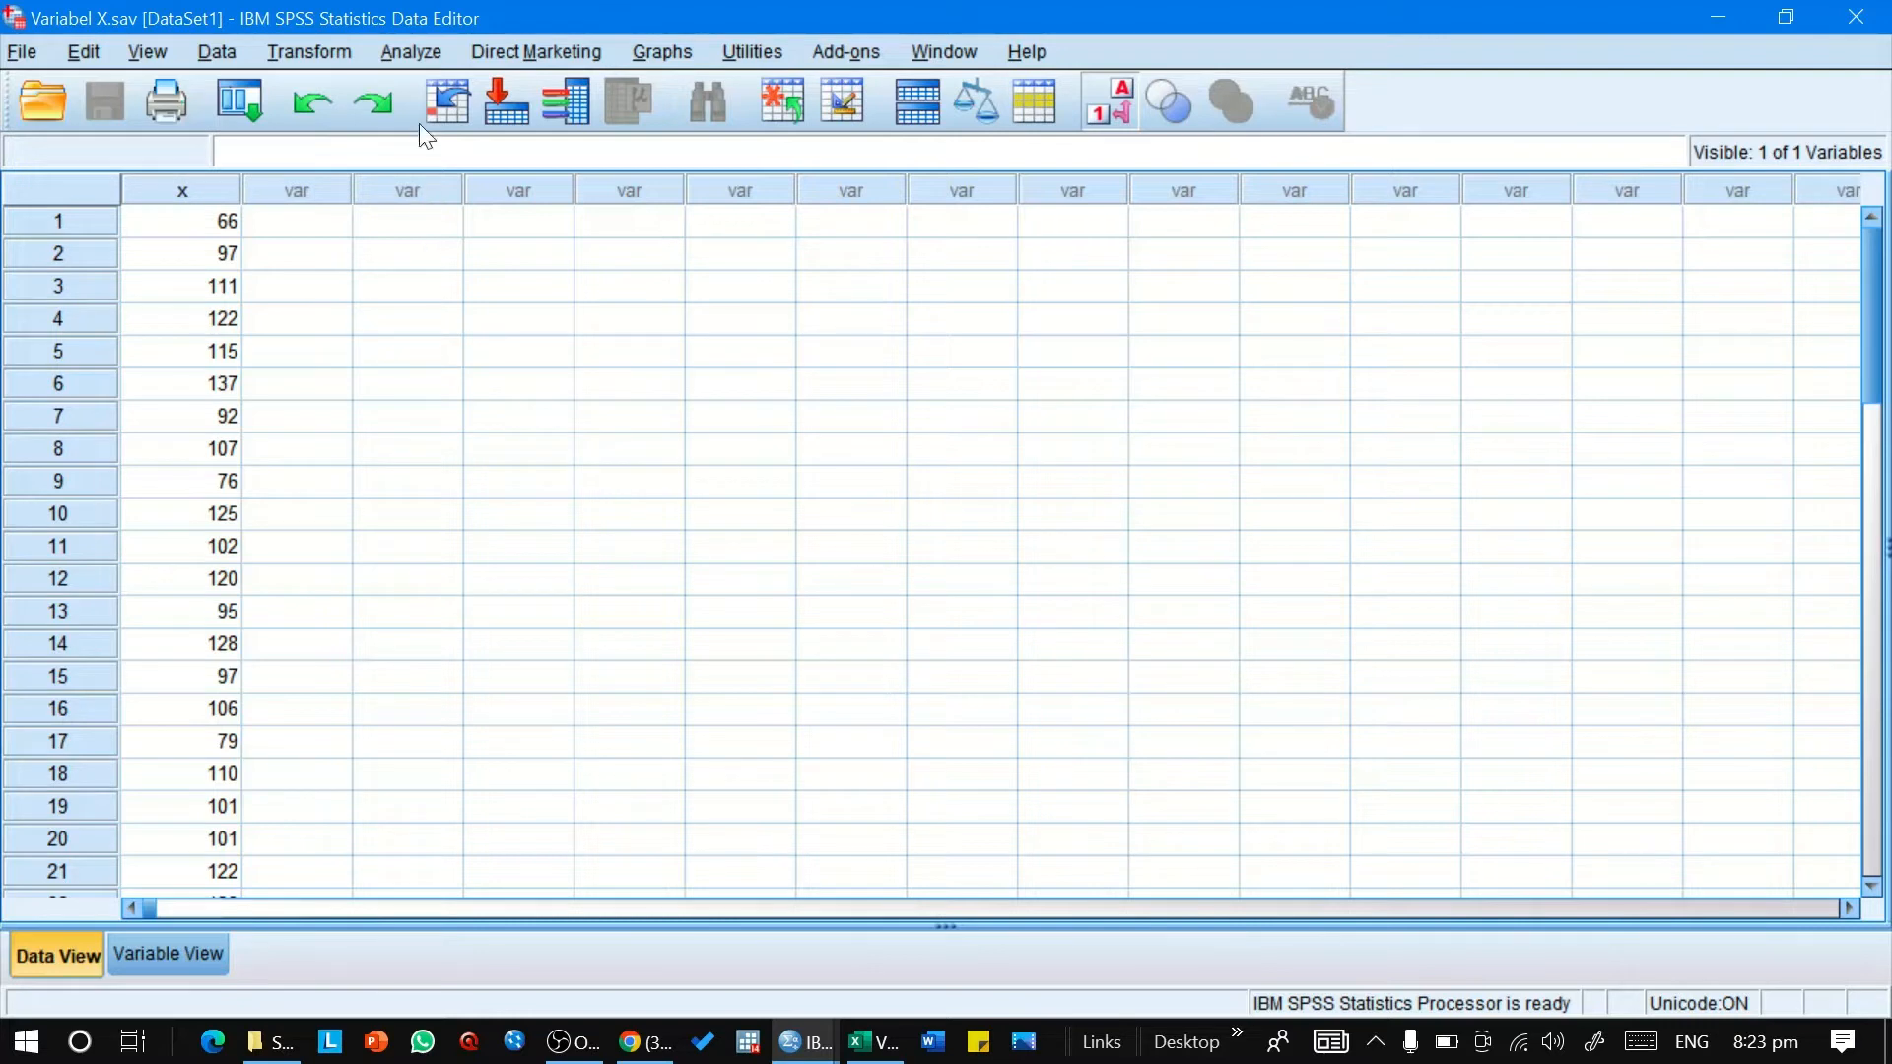
Start a Frequencies analysis and add Variabel X as the variable to analyze.
{"action": "left_click", "coordinate": [435, 59]}
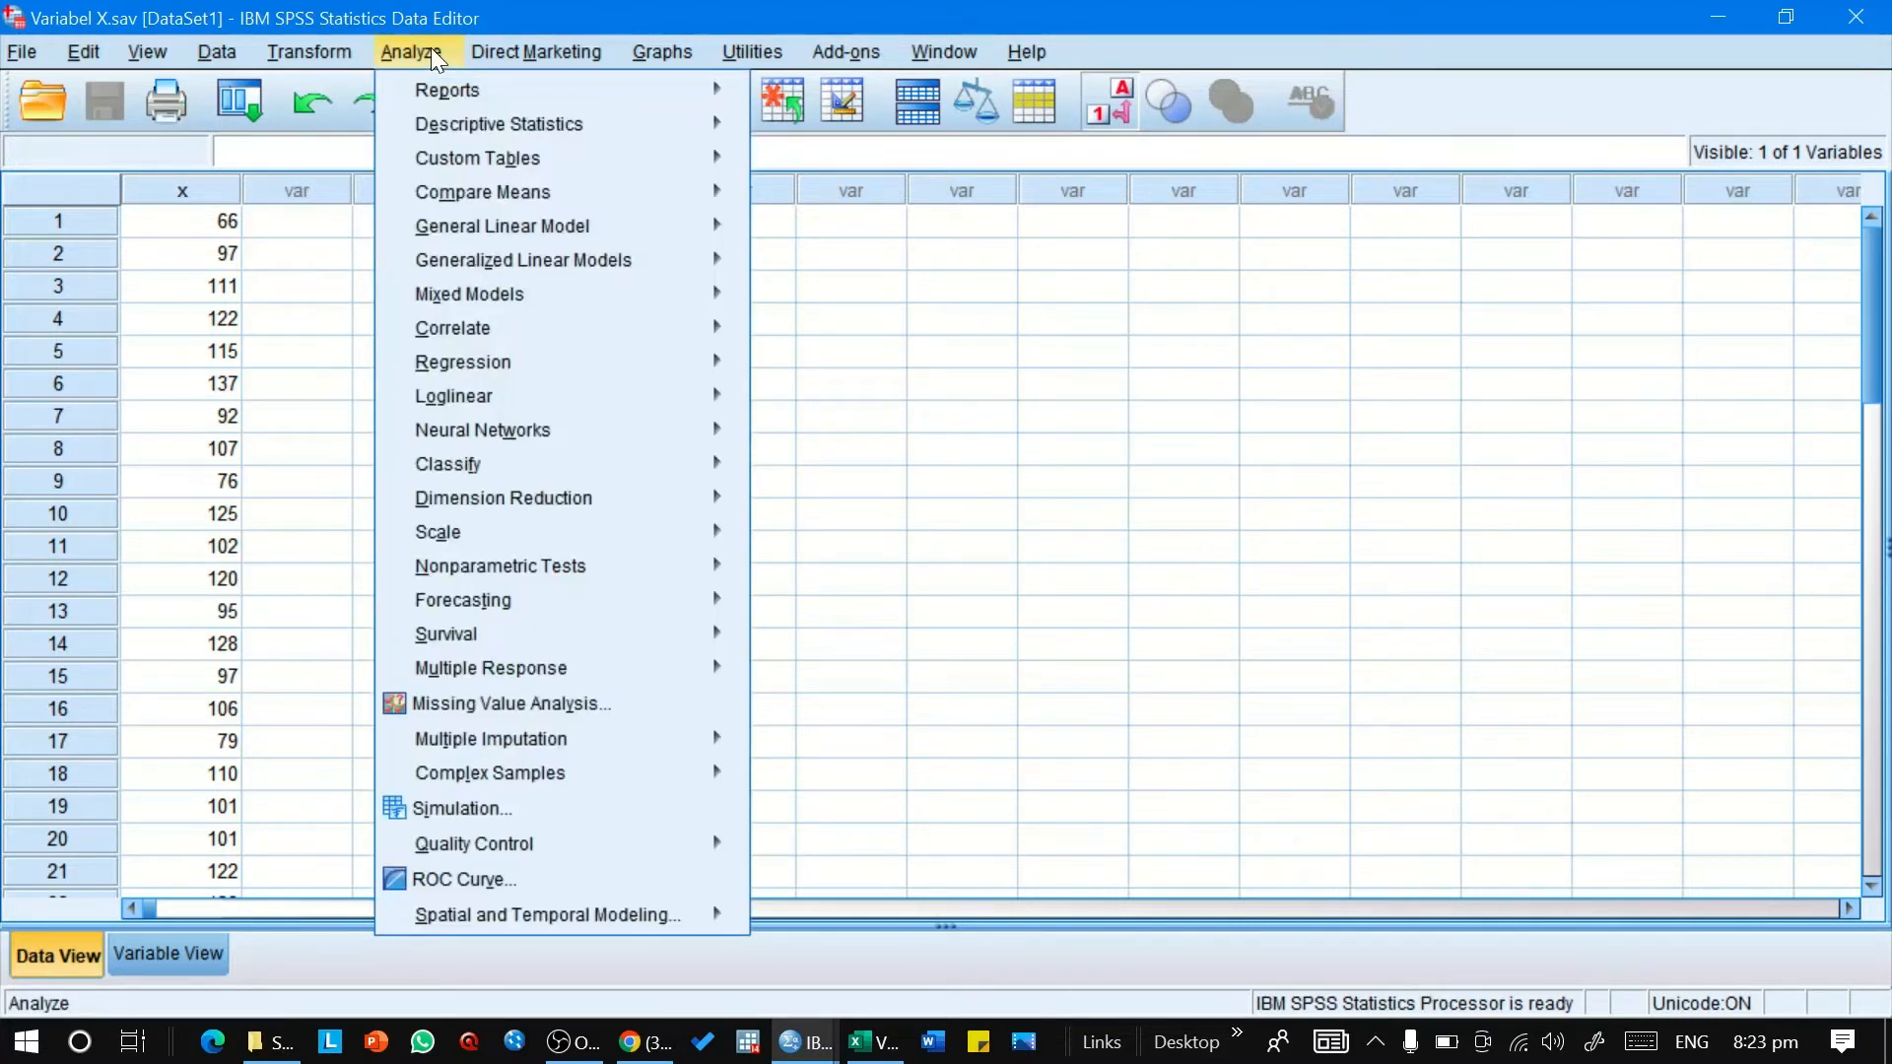
{"action": "mouse_move", "coordinate": [466, 131]}
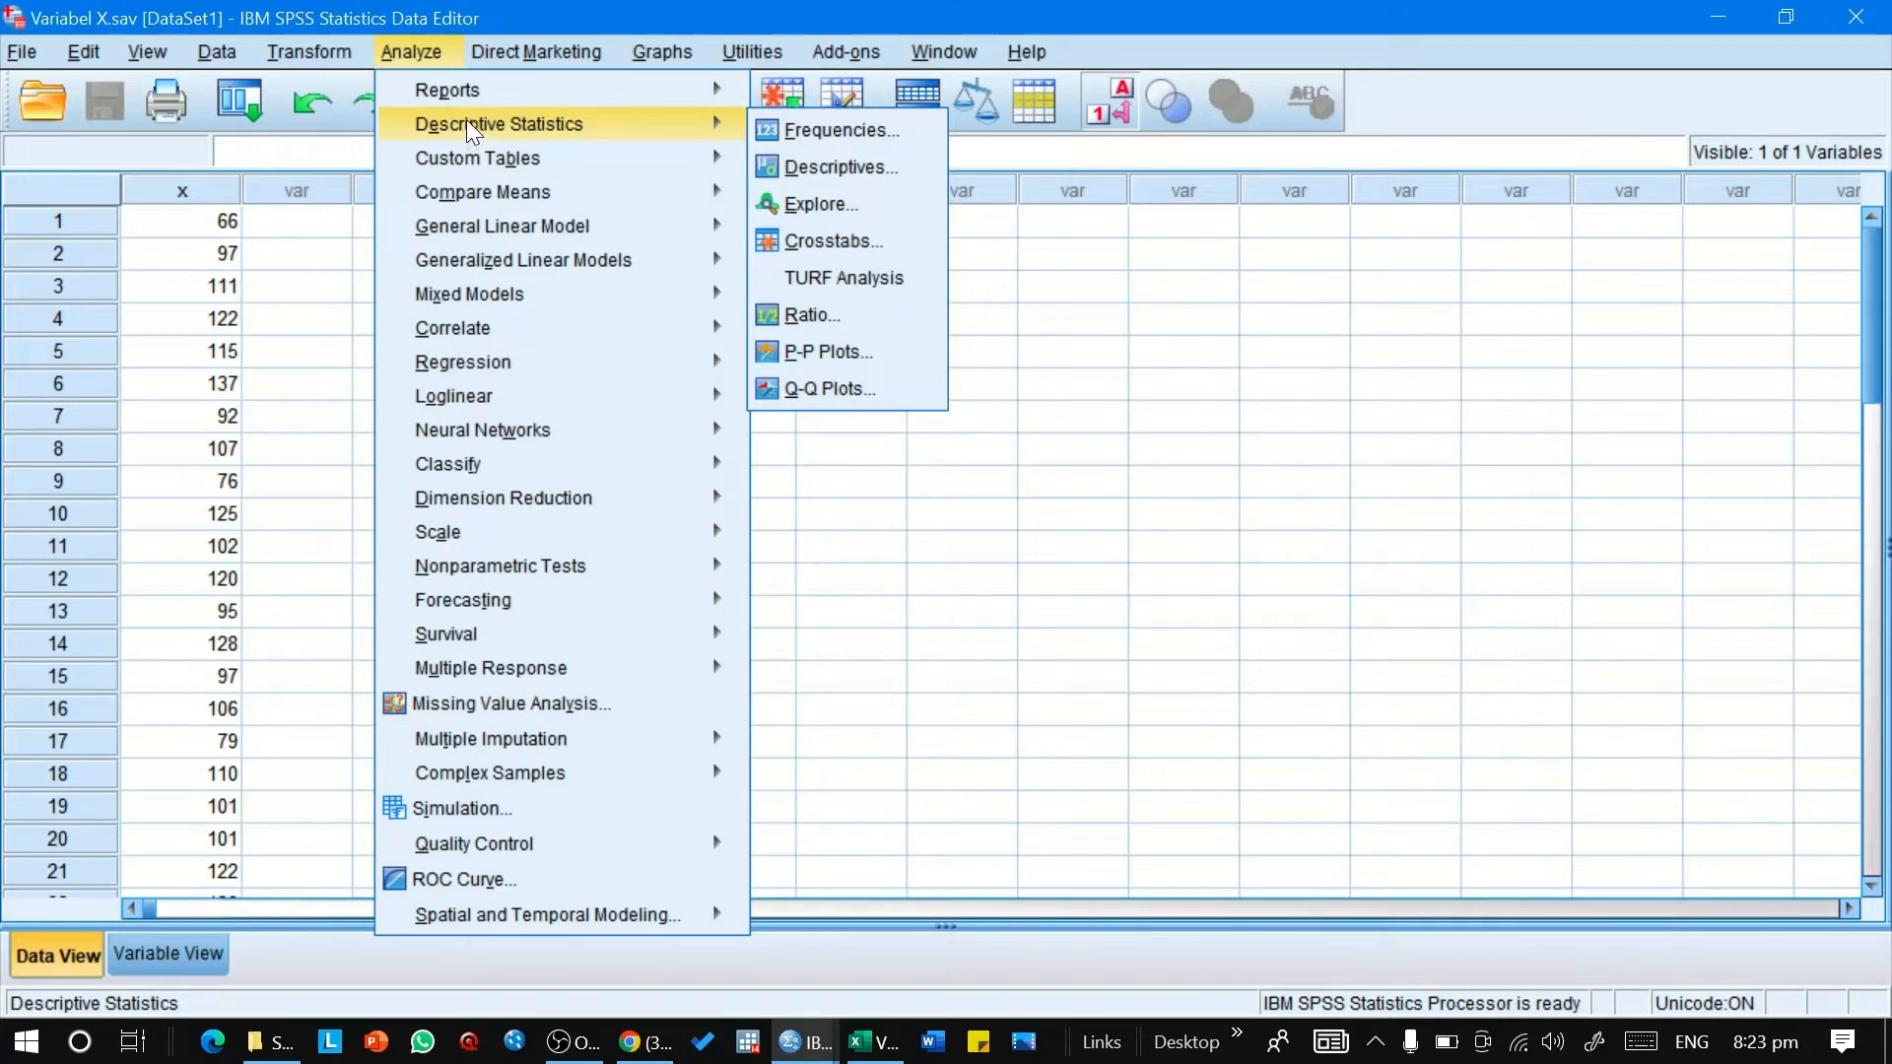
{"action": "left_click", "coordinate": [798, 129]}
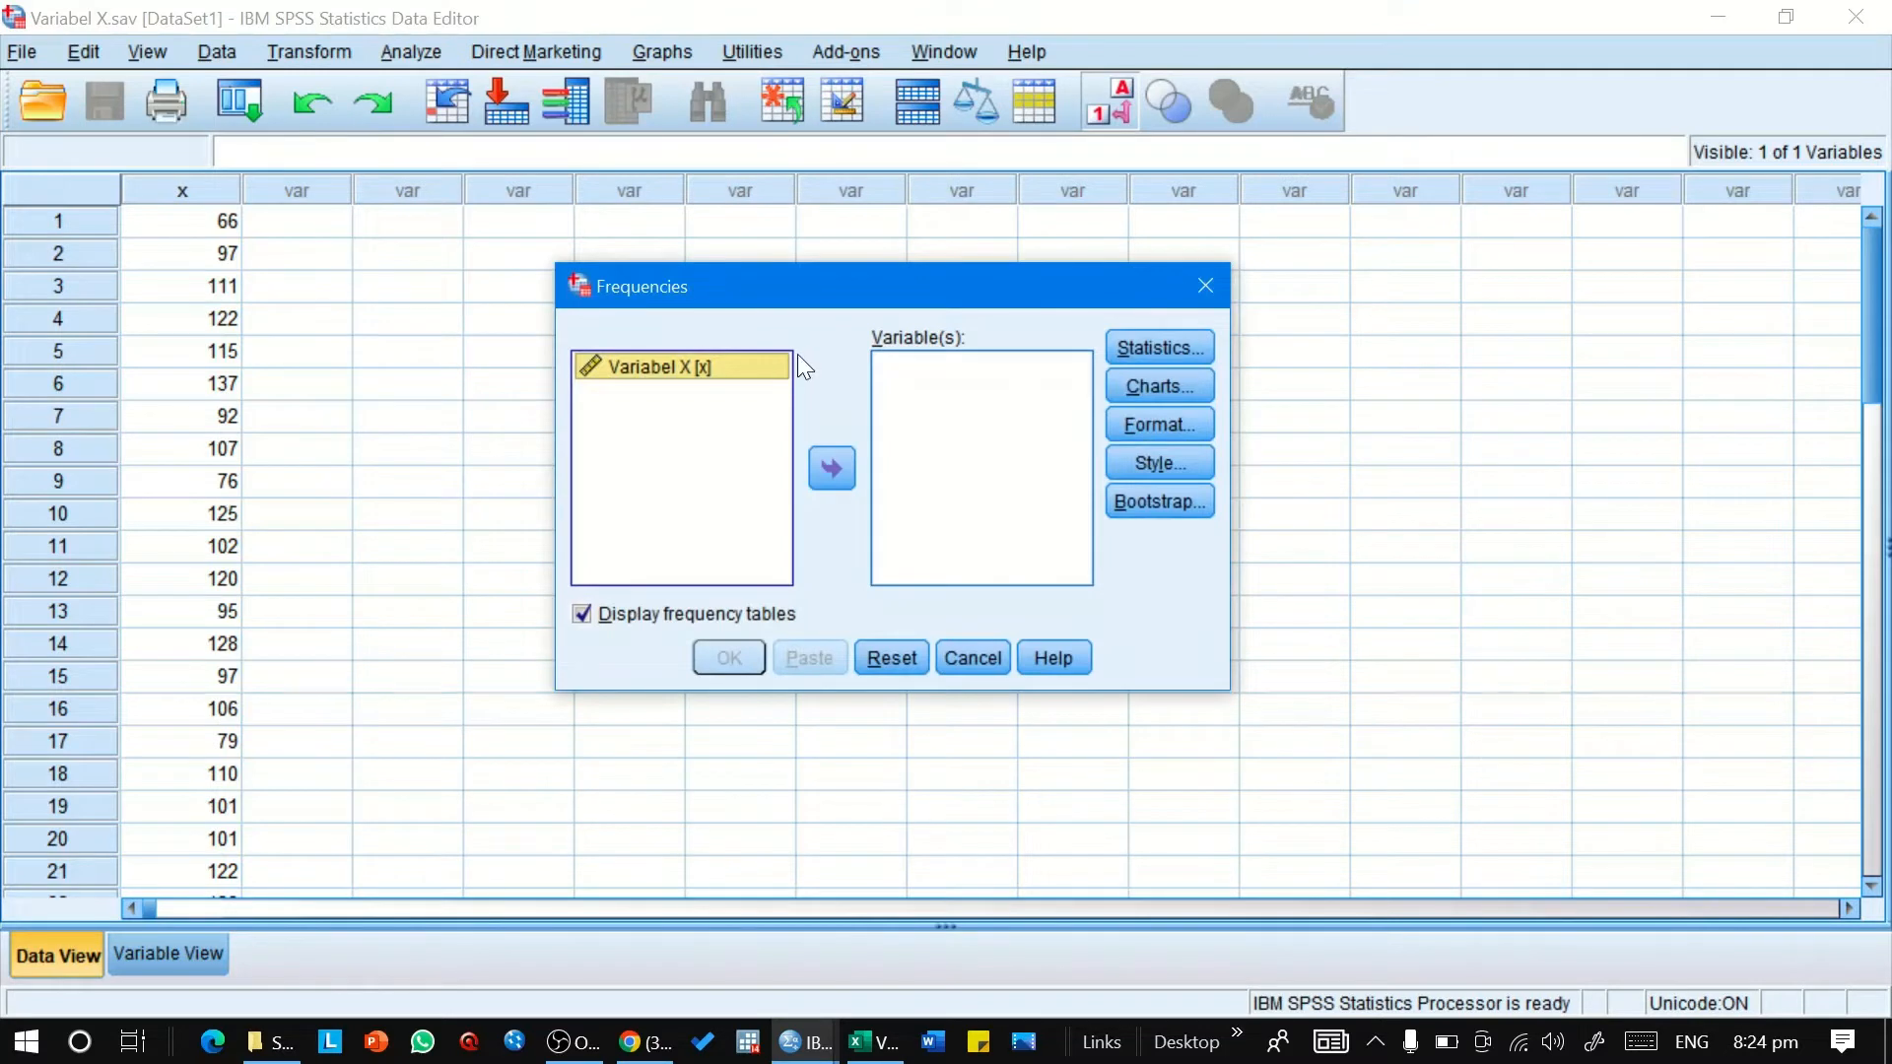
{"action": "left_click_drag", "start_coordinate": [783, 287], "coordinate": [726, 266]}
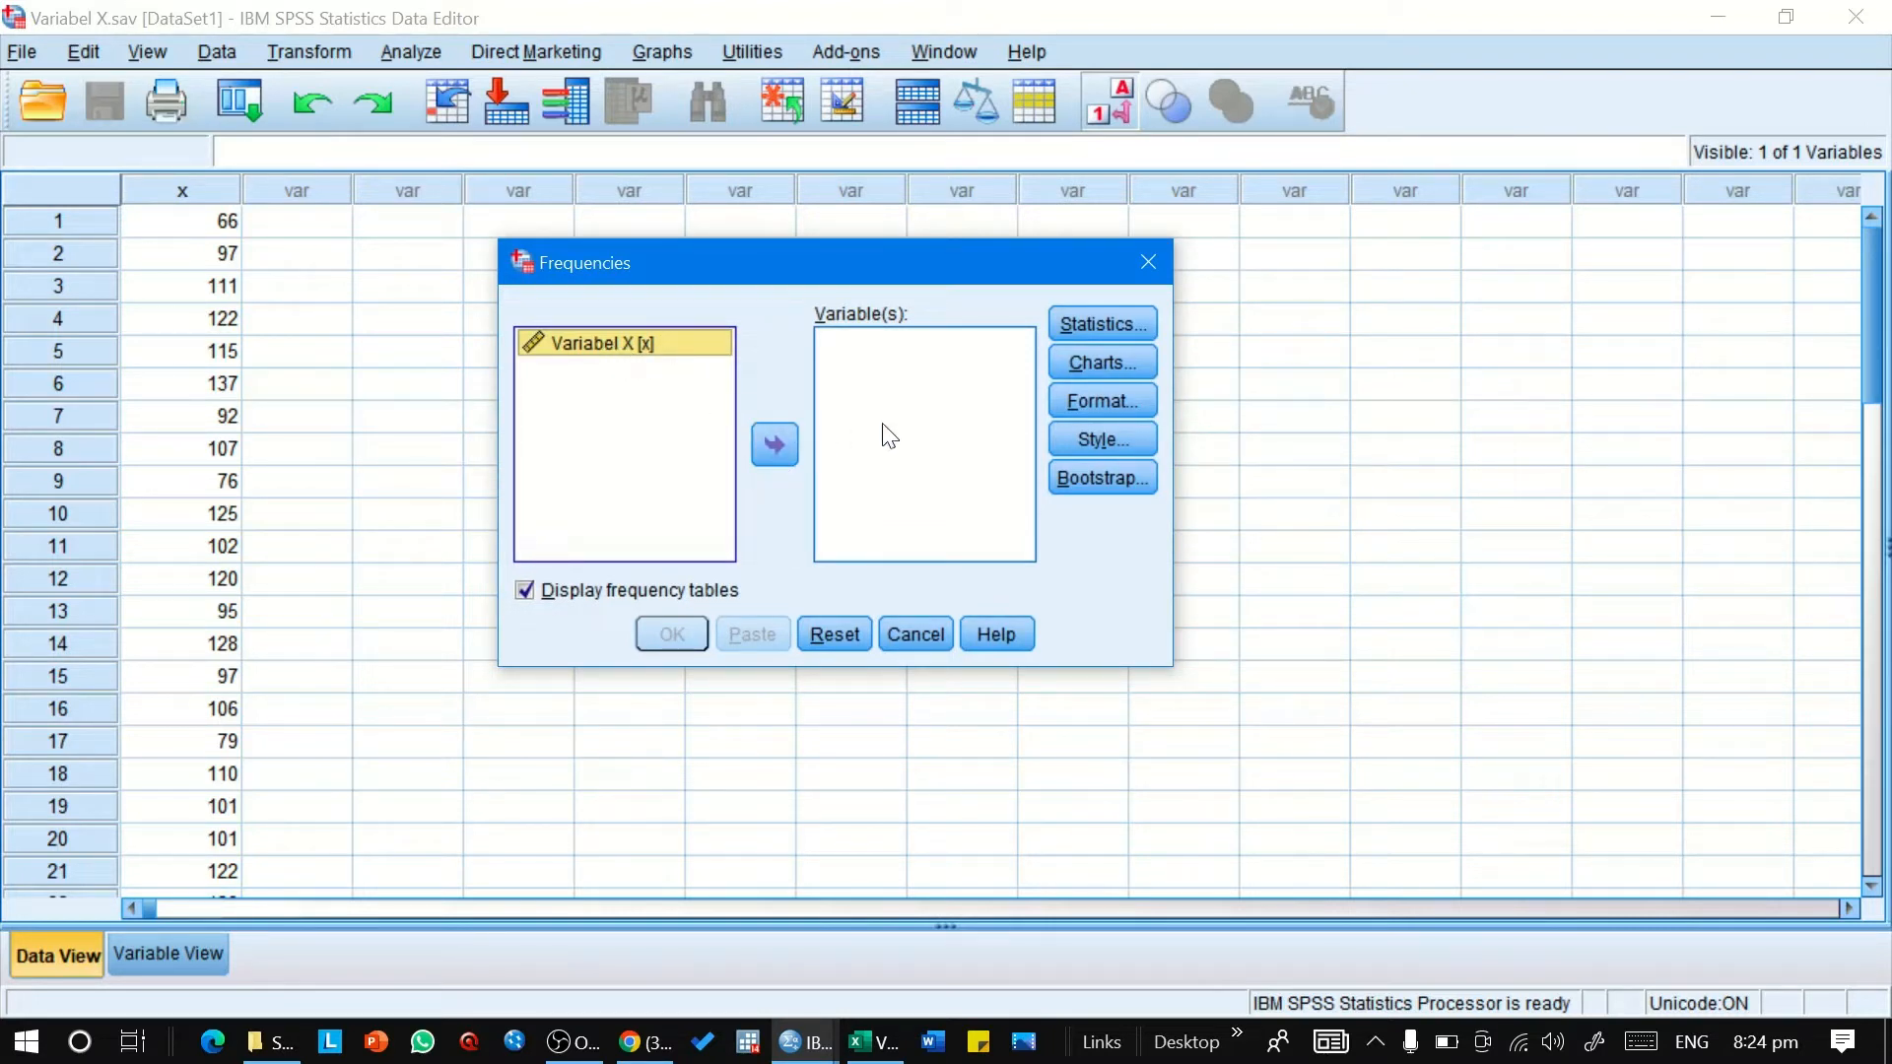
{"action": "left_click", "coordinate": [773, 442]}
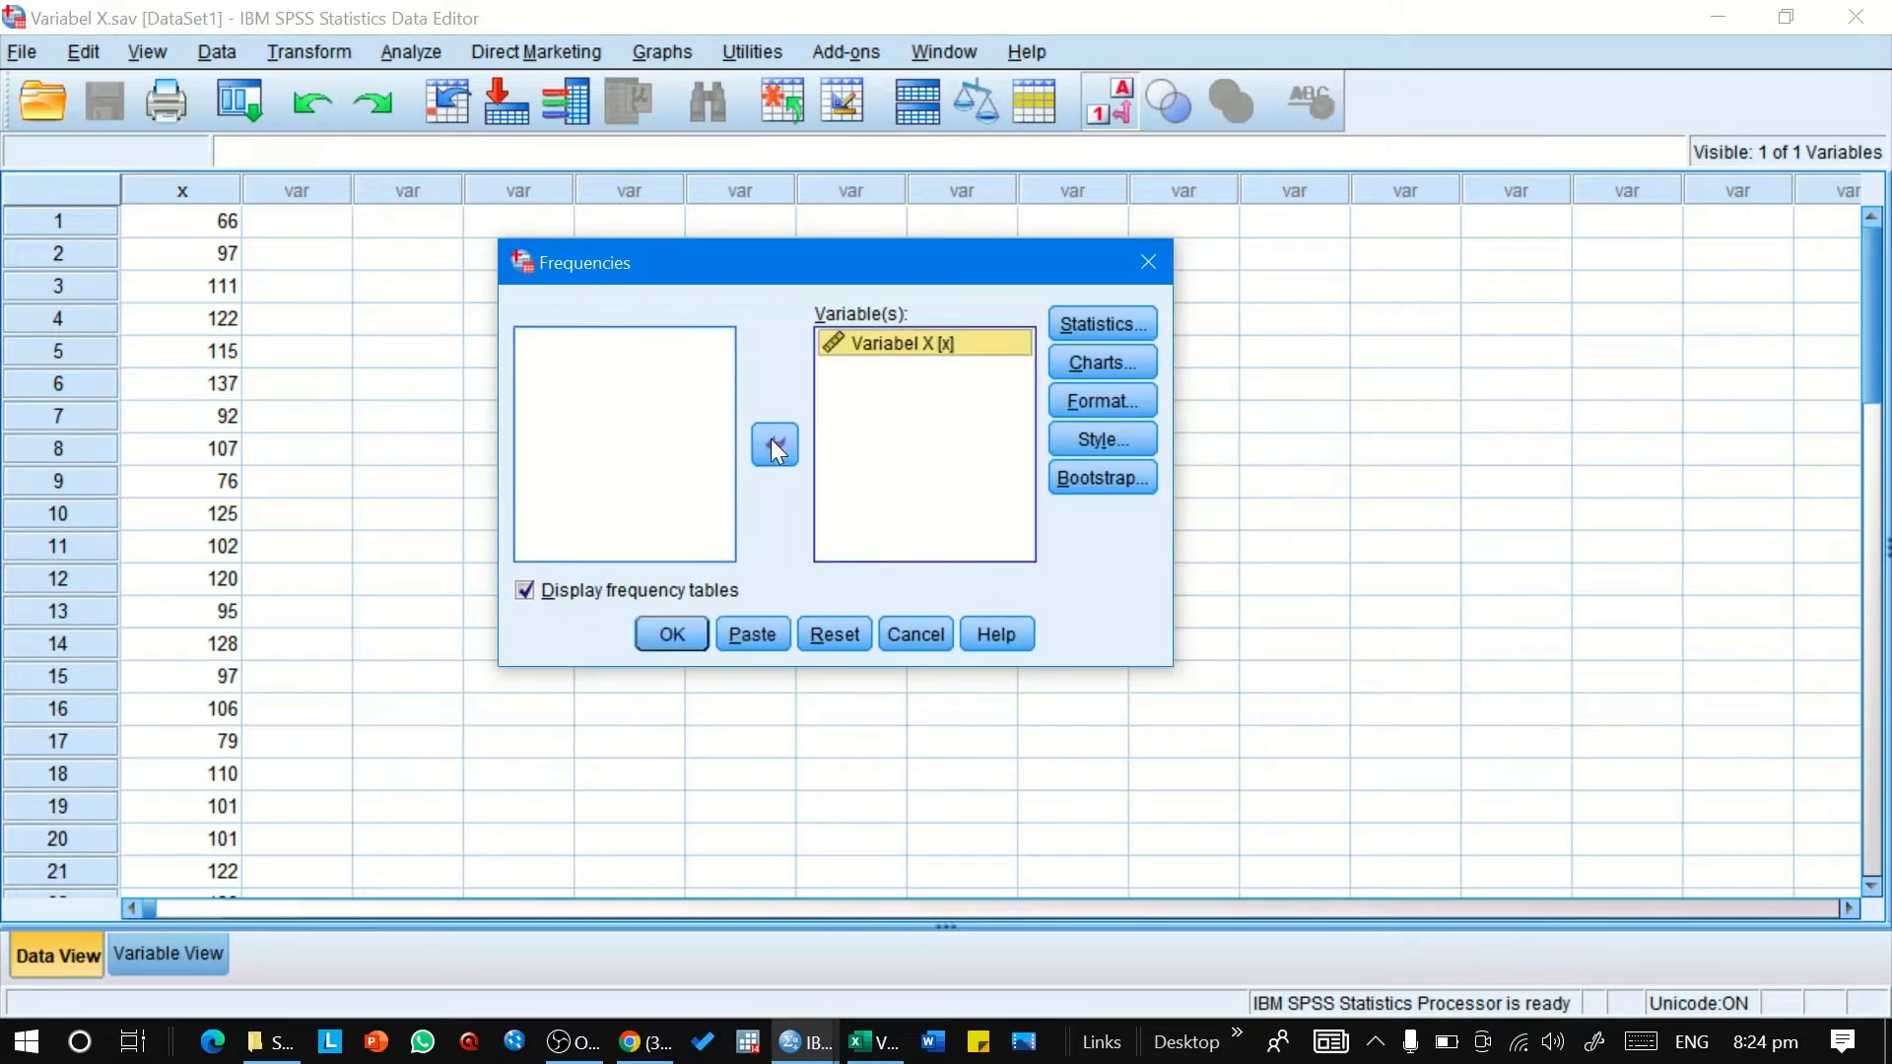
Request the dispersion statistics standard deviation, variance, range, minimum and maximum for the frequencies analysis.
{"action": "left_click", "coordinate": [1104, 329]}
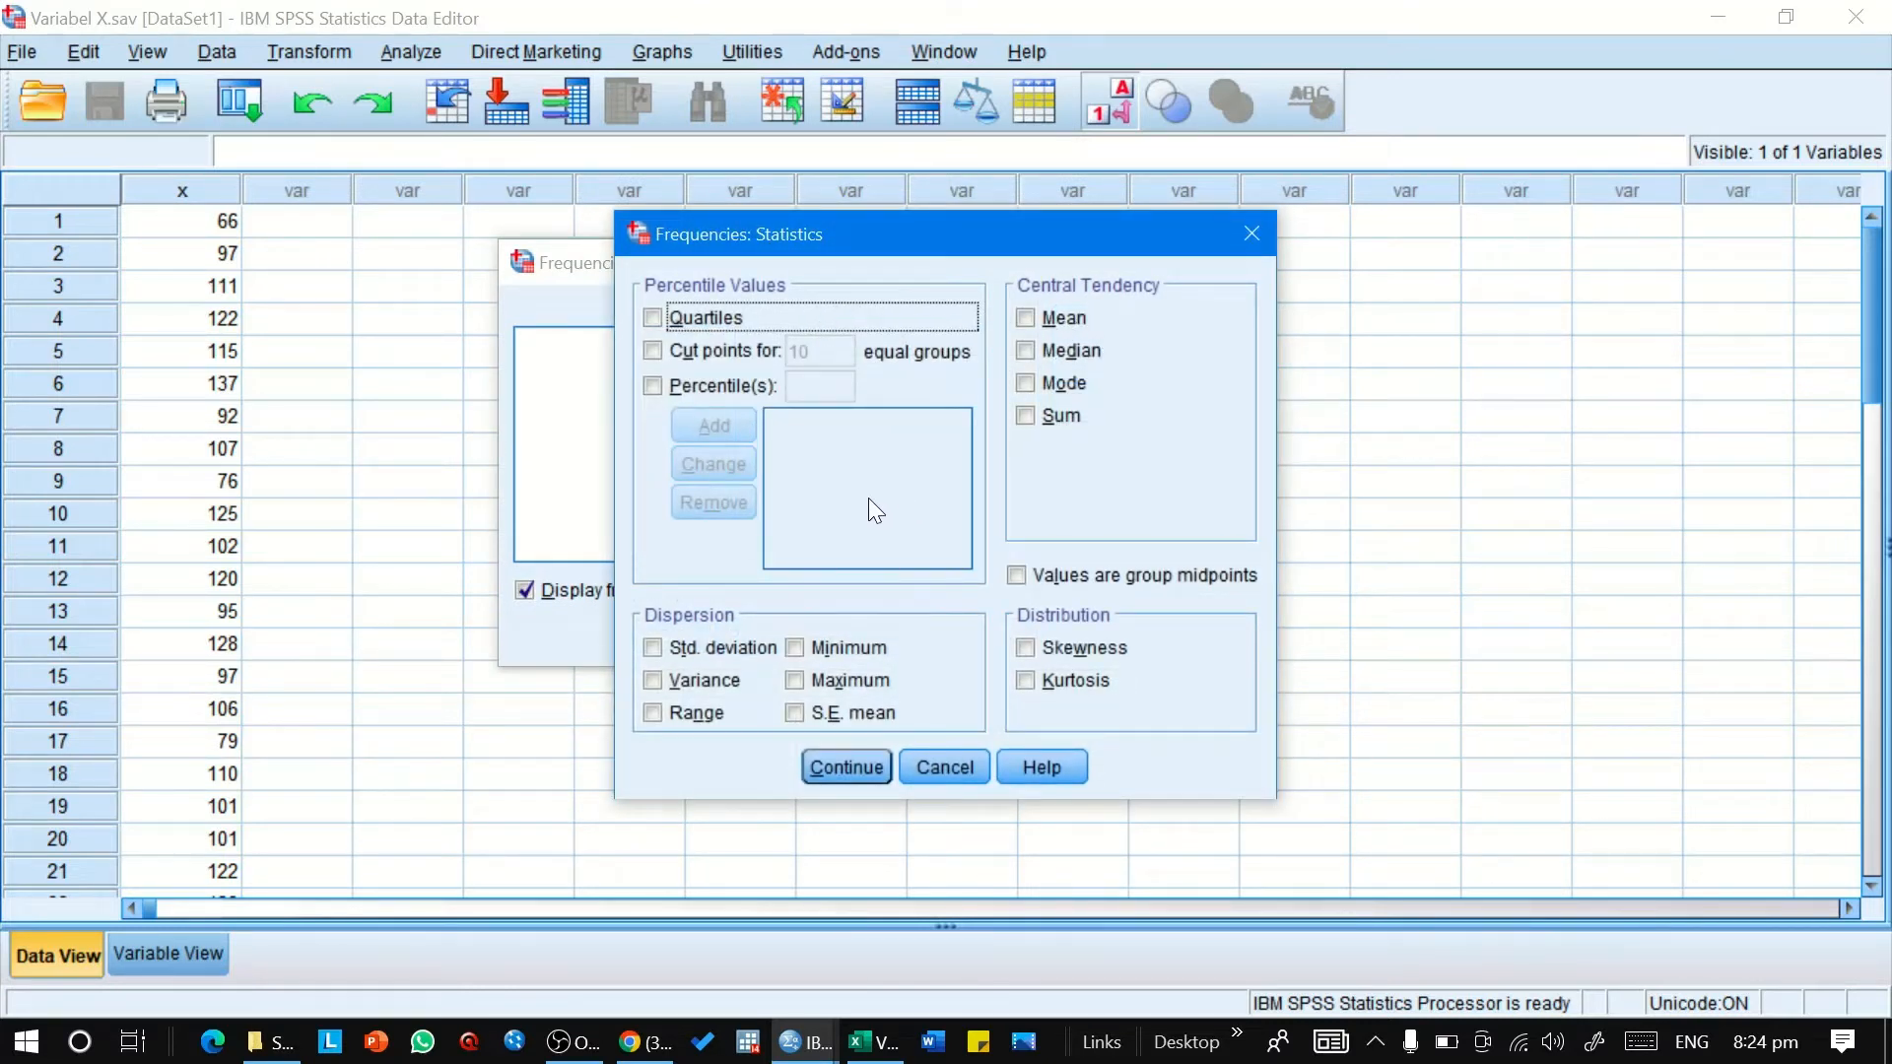
{"action": "left_click", "coordinate": [654, 650]}
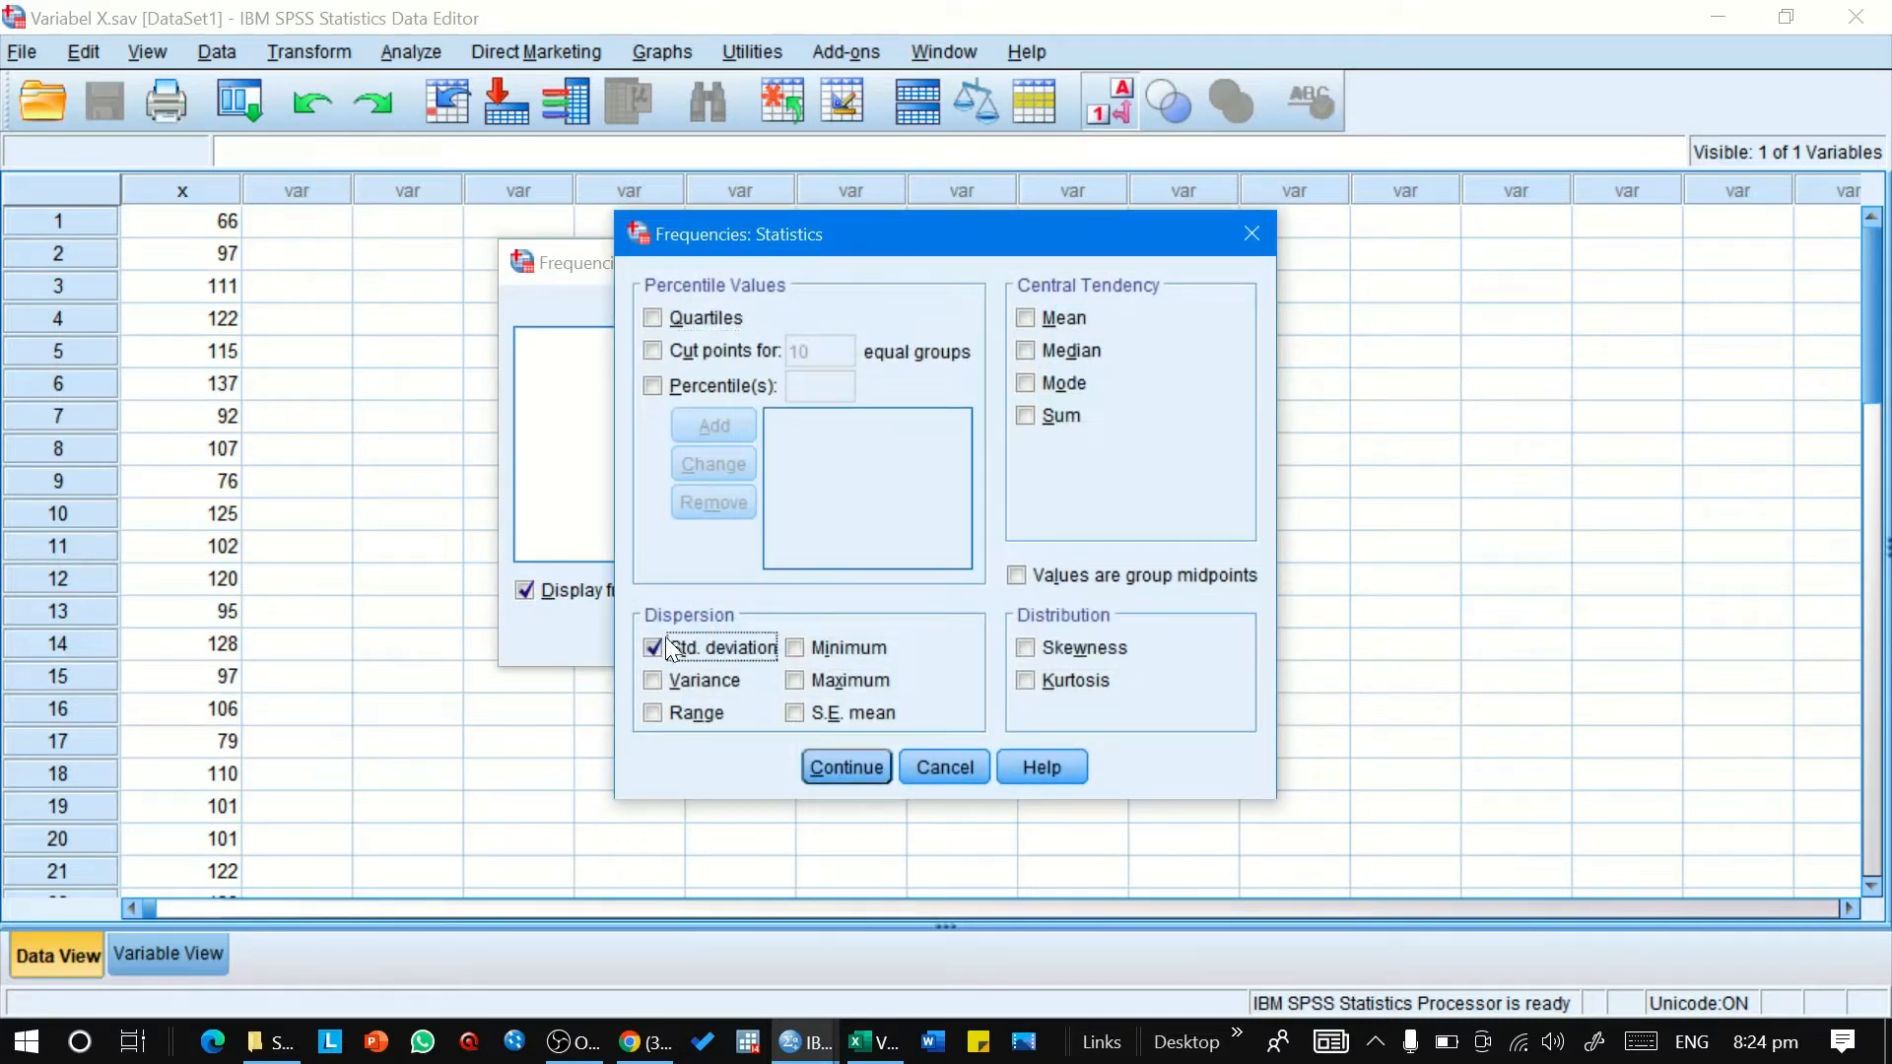
{"action": "left_click", "coordinate": [652, 679]}
{"action": "left_click", "coordinate": [654, 712]}
{"action": "left_click", "coordinate": [795, 649]}
{"action": "left_click", "coordinate": [791, 679]}
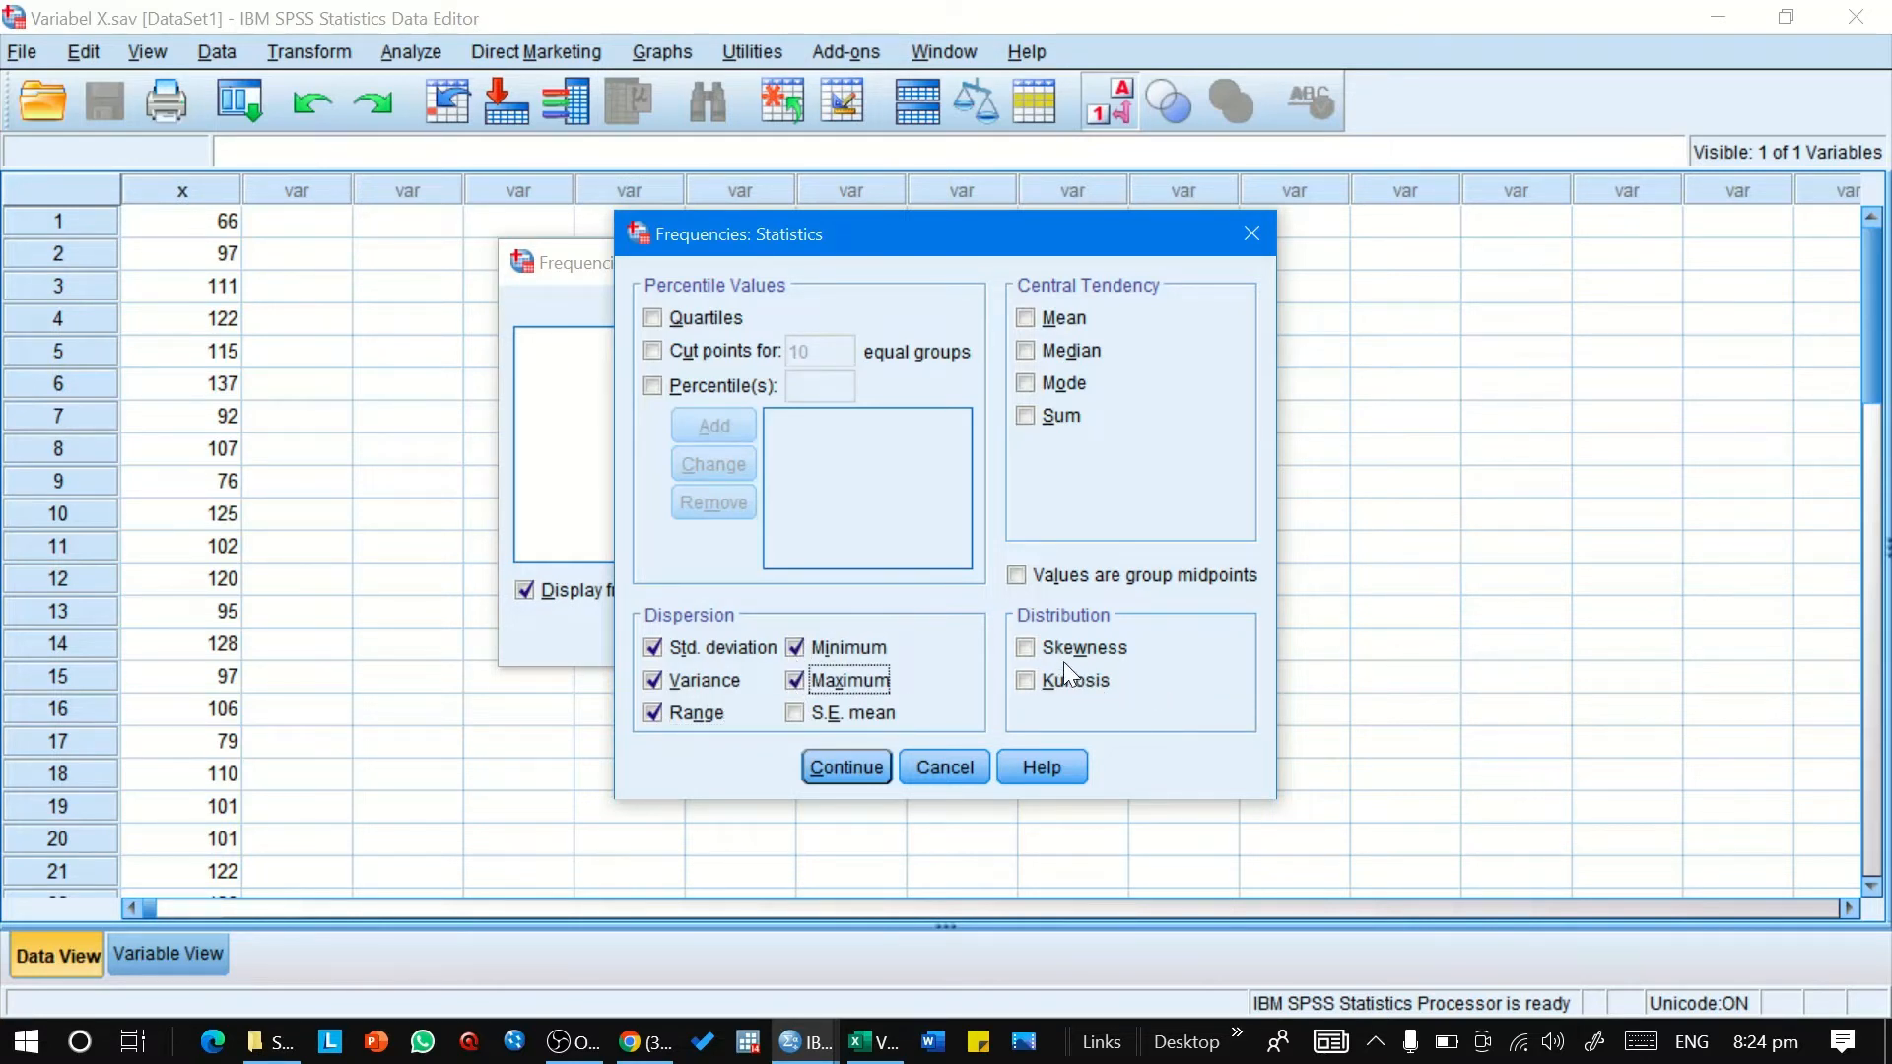
Include skewness and kurtosis, plus the central tendency measures mean, median, mode and sum.
{"action": "left_click", "coordinate": [1034, 653]}
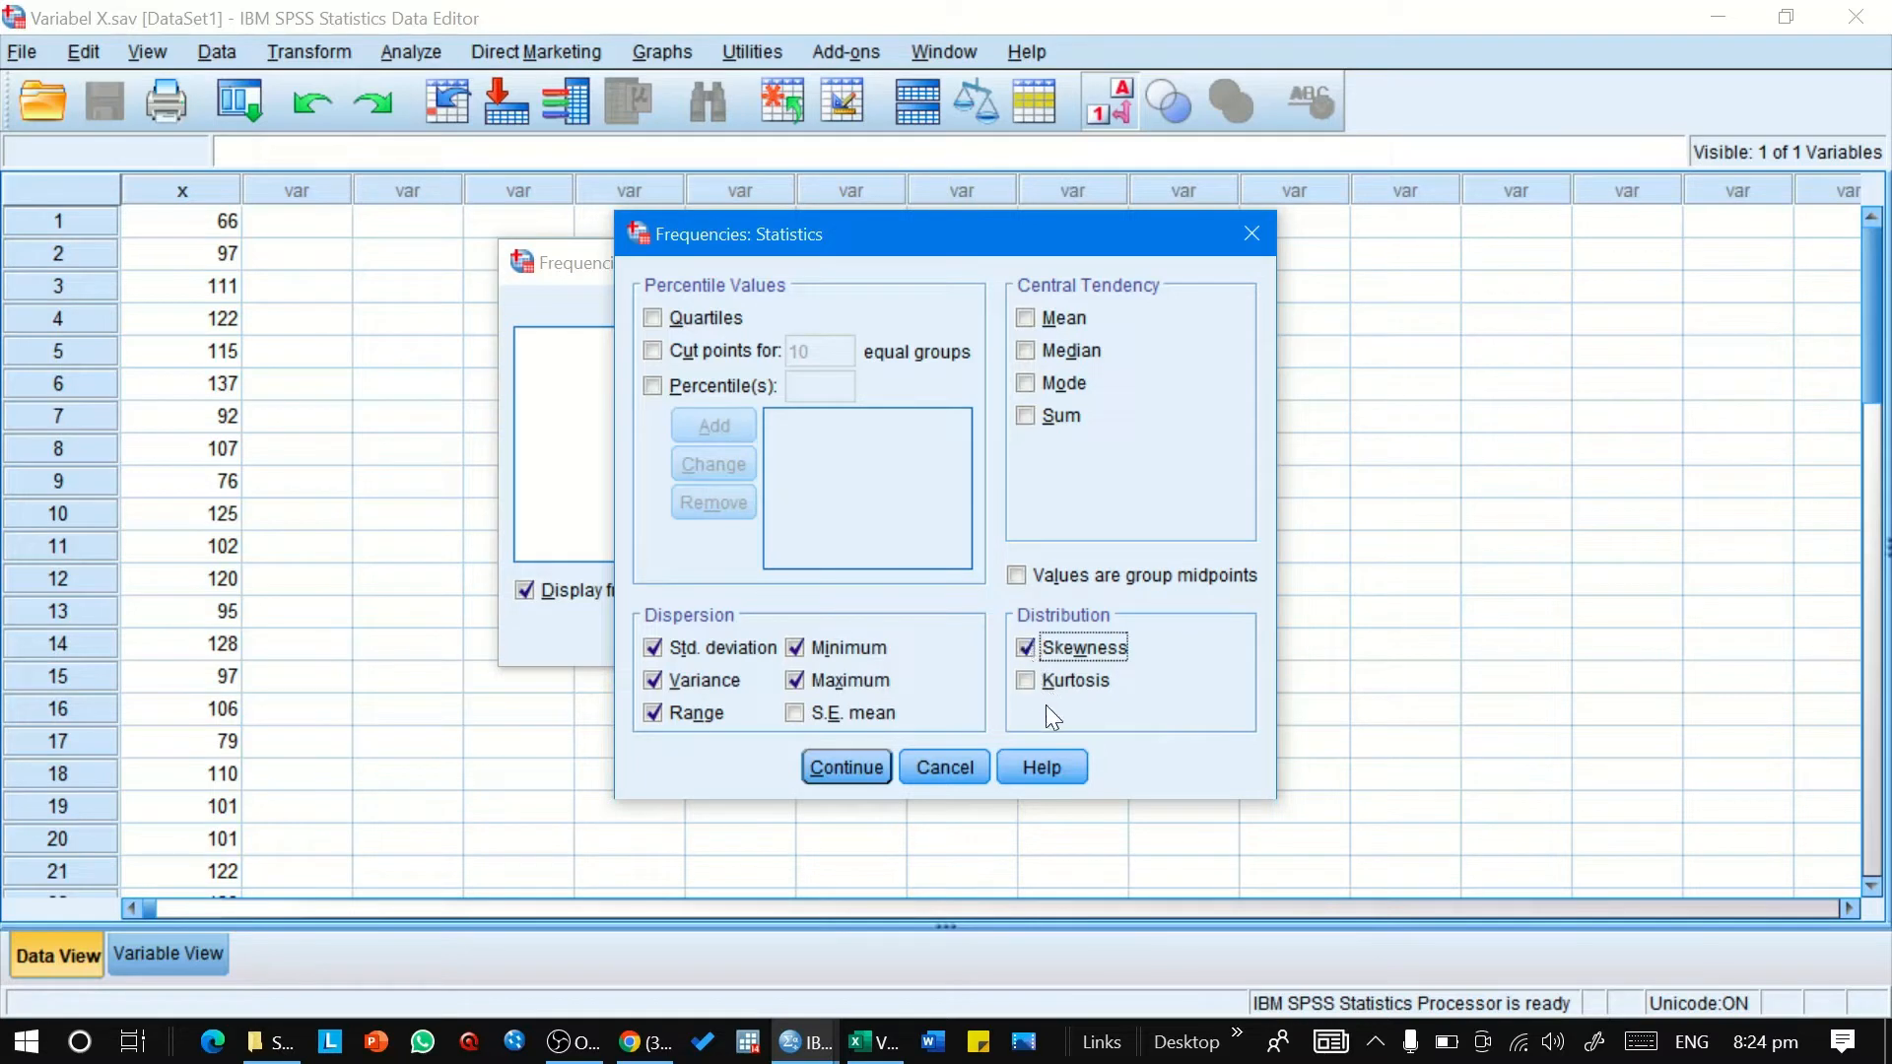
{"action": "left_click", "coordinate": [1031, 689]}
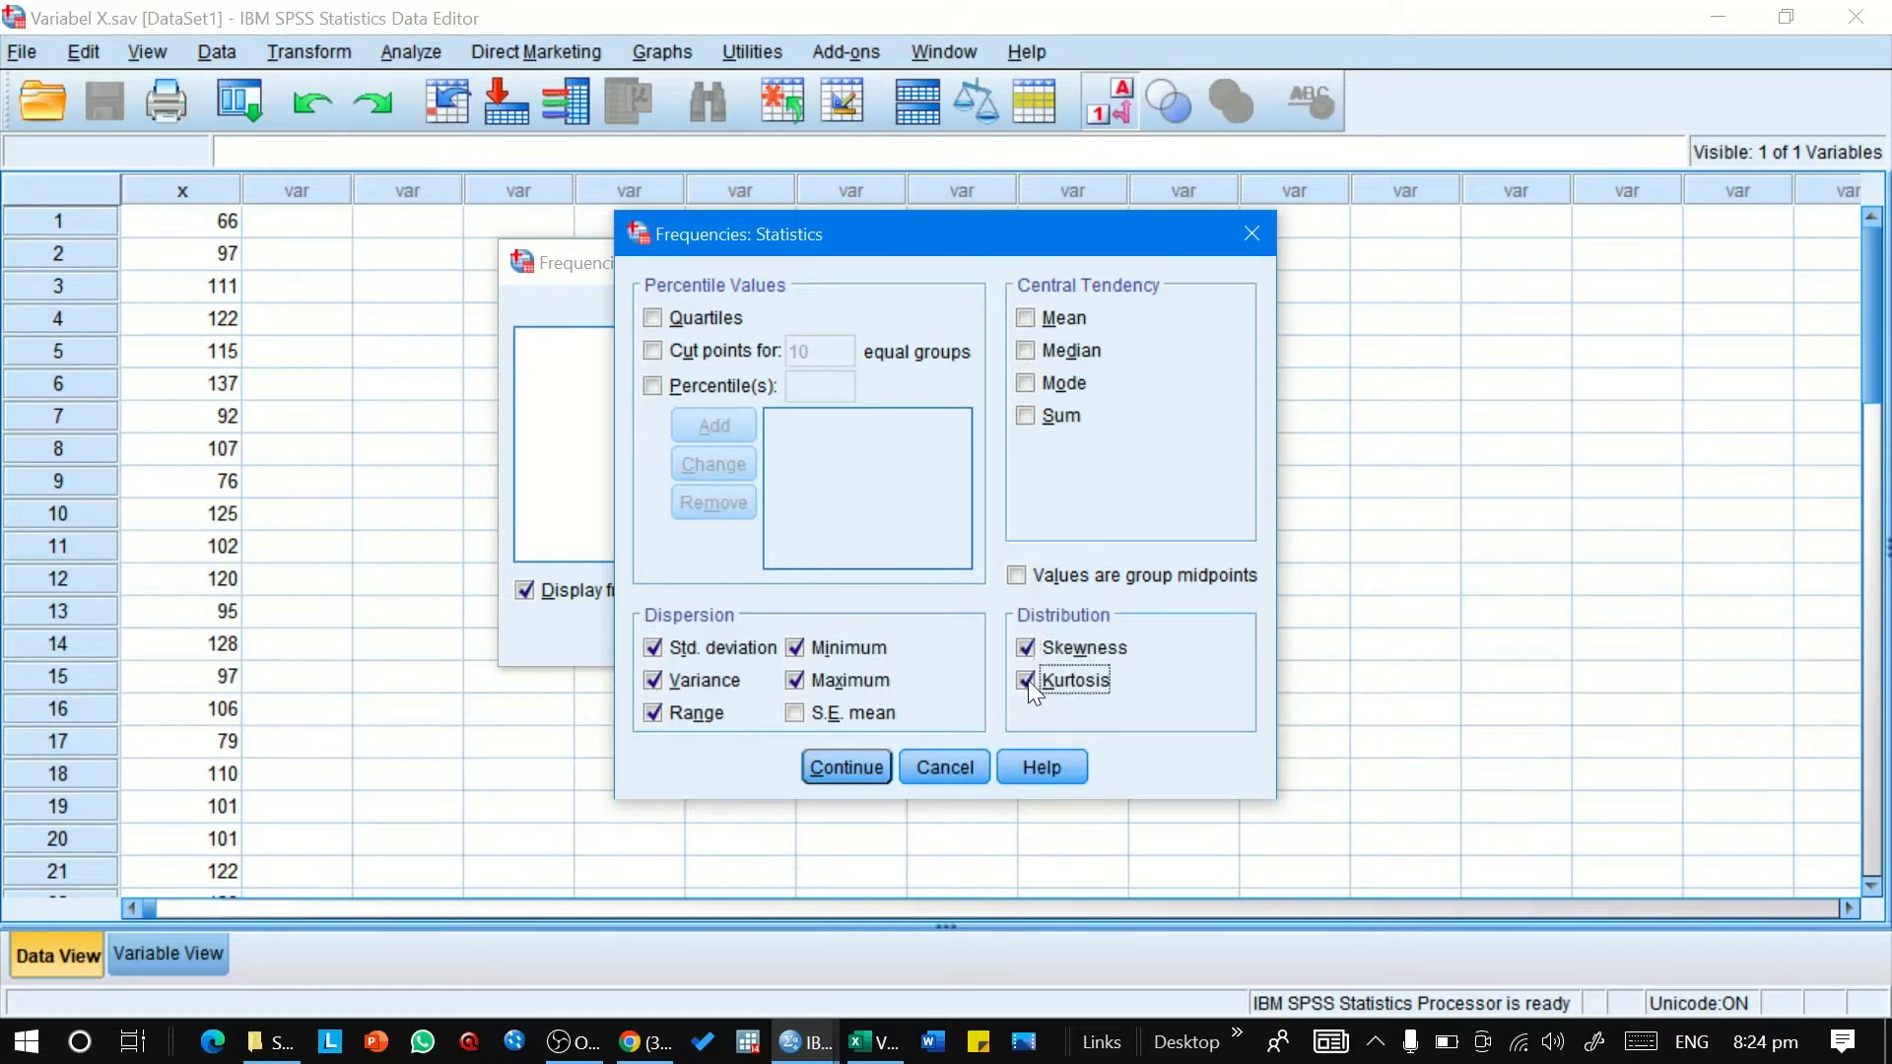
{"action": "left_click", "coordinate": [1019, 326]}
{"action": "left_click", "coordinate": [1021, 349]}
{"action": "left_click", "coordinate": [1021, 418]}
{"action": "left_click", "coordinate": [1020, 407]}
Enable custom percentiles in the frequency statistics and add the values 10 and 25.
{"action": "left_click_drag", "start_coordinate": [1067, 232], "coordinate": [1368, 256]}
{"action": "left_click", "coordinate": [954, 411]}
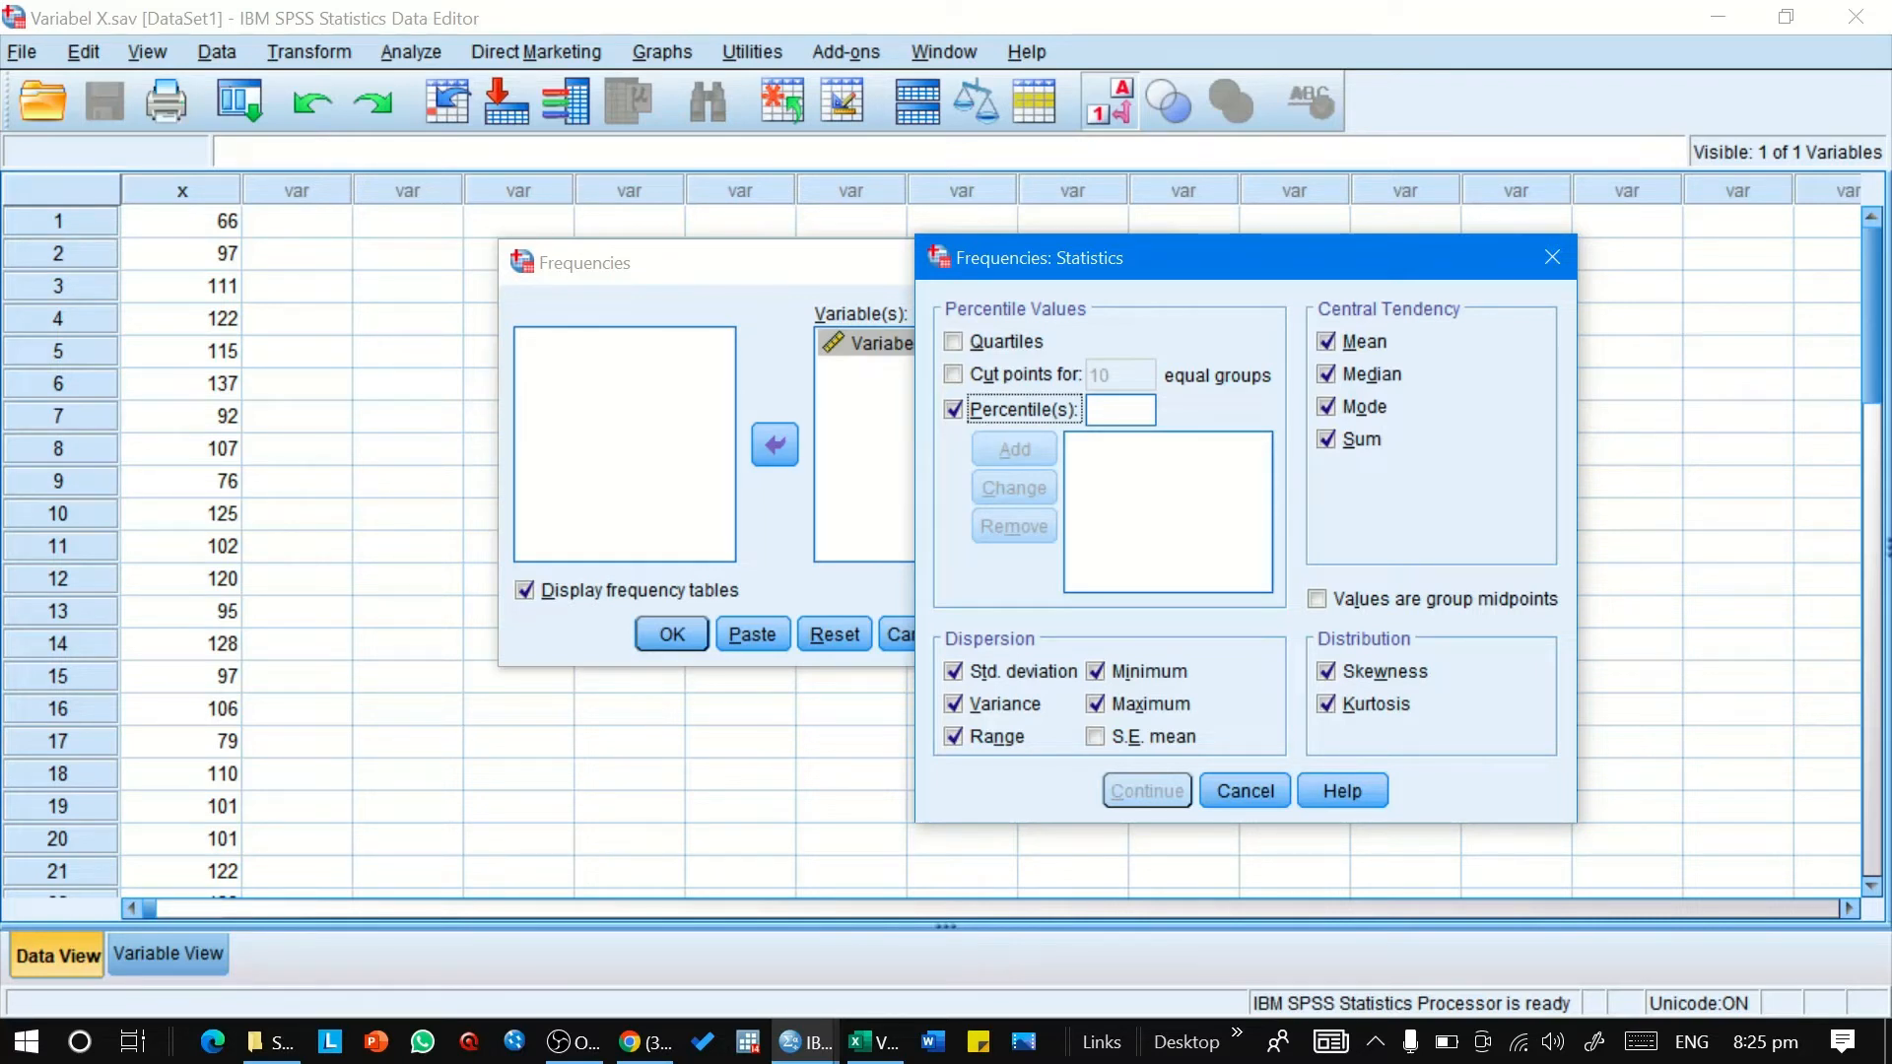
{"action": "left_click", "coordinate": [1121, 410]}
{"action": "type", "text": "19"}
{"action": "key", "text": "BackSpace"}
{"action": "type", "text": "0"}
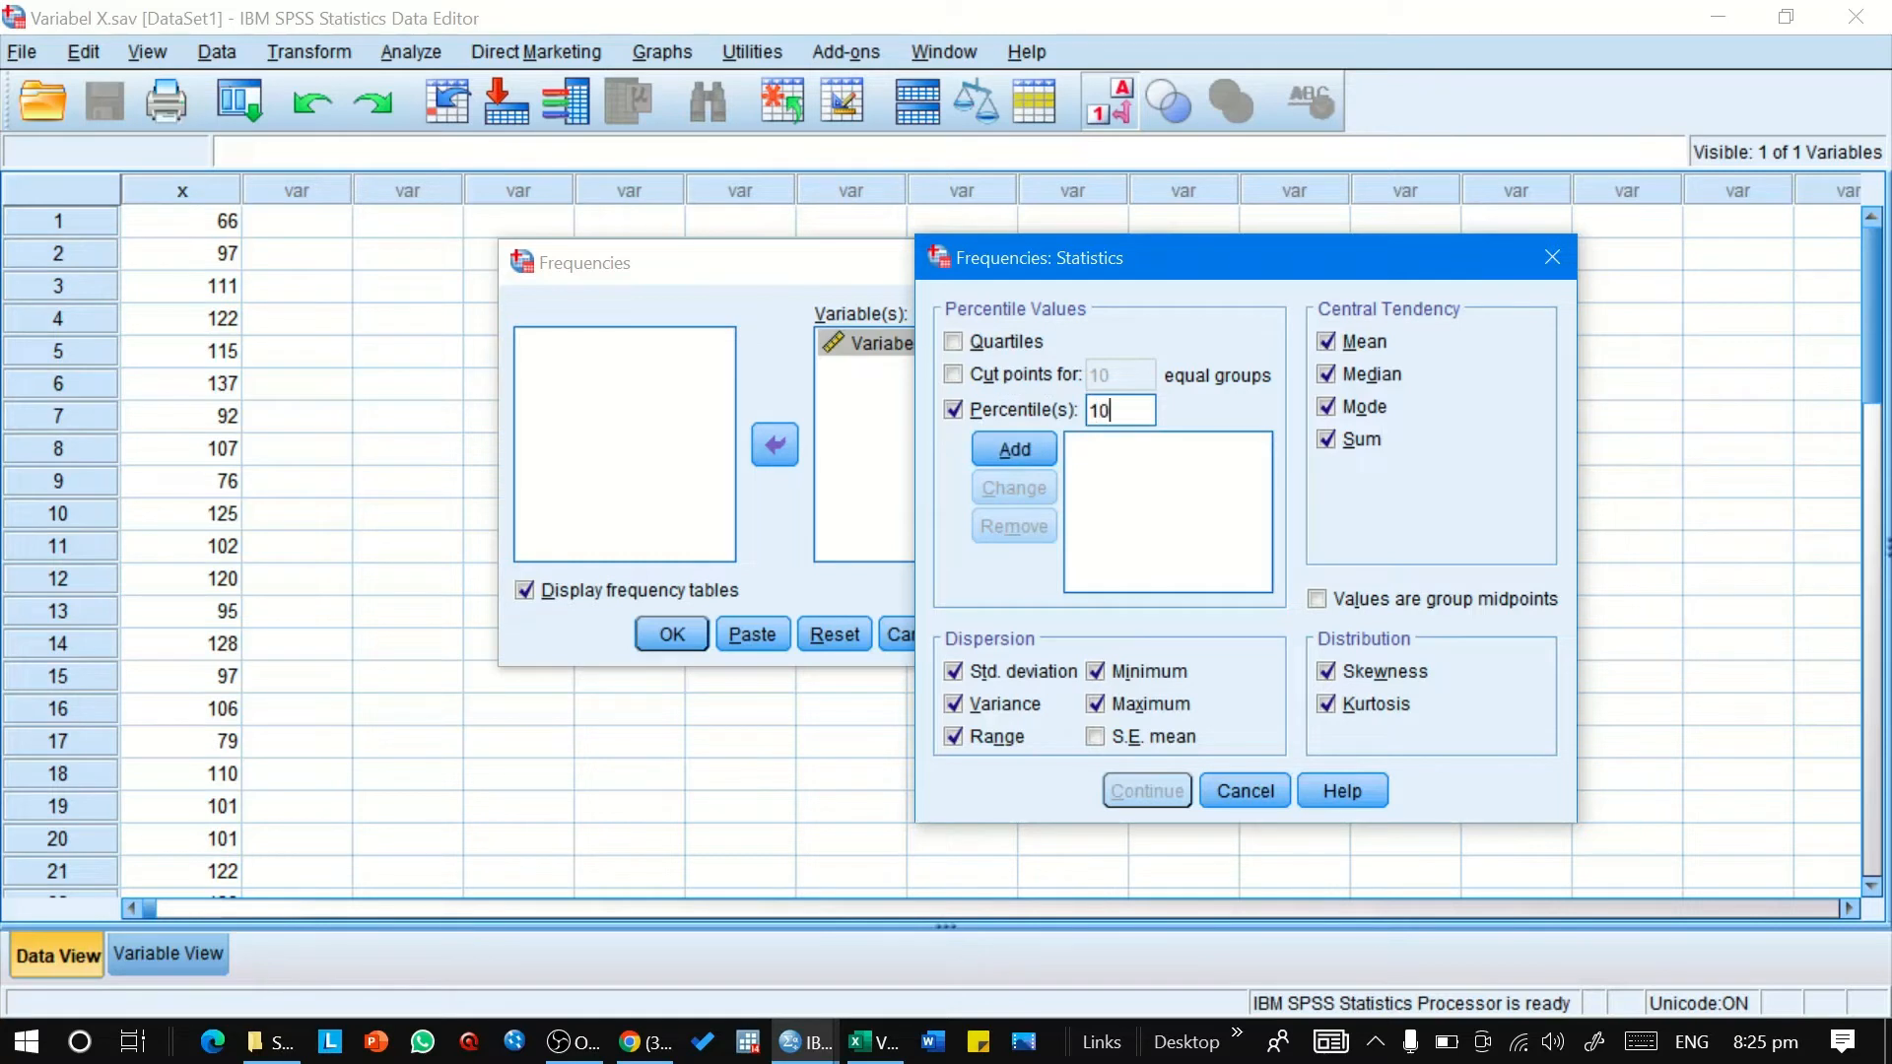
{"action": "left_click", "coordinate": [1023, 443]}
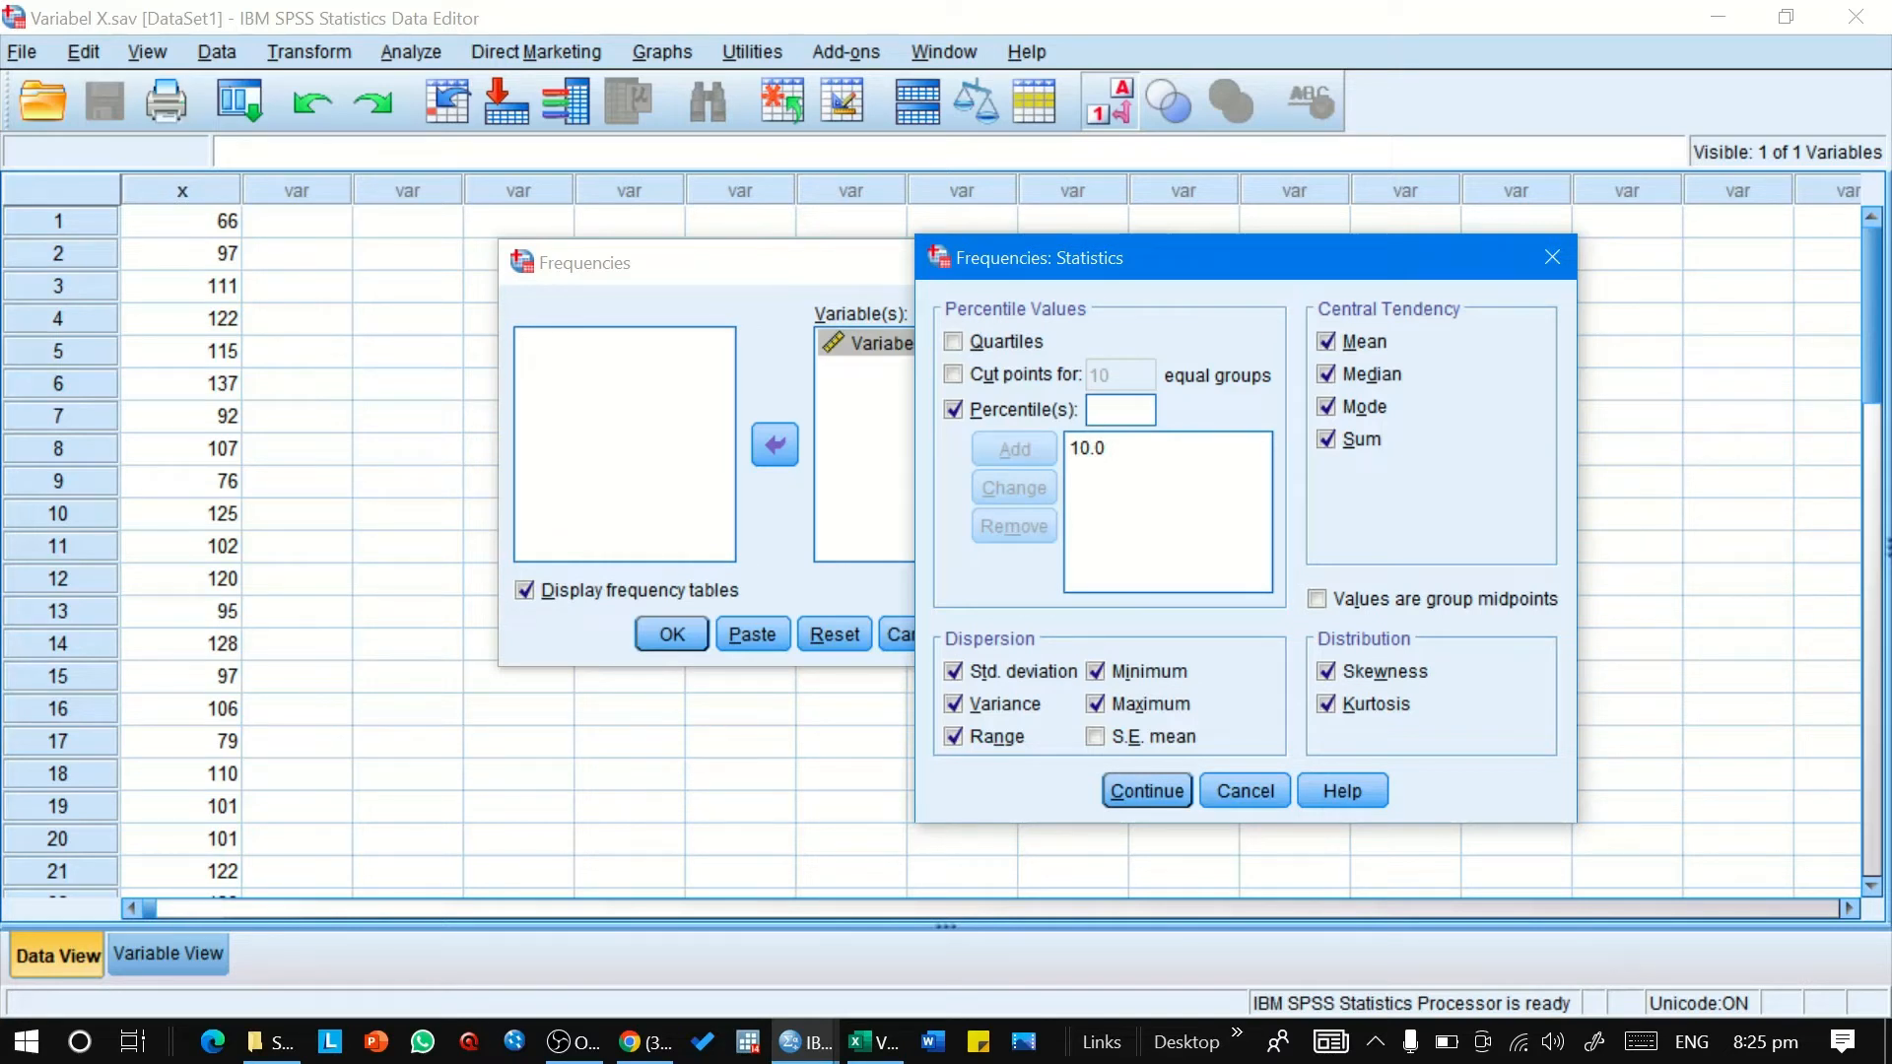
{"action": "type", "text": "25"}
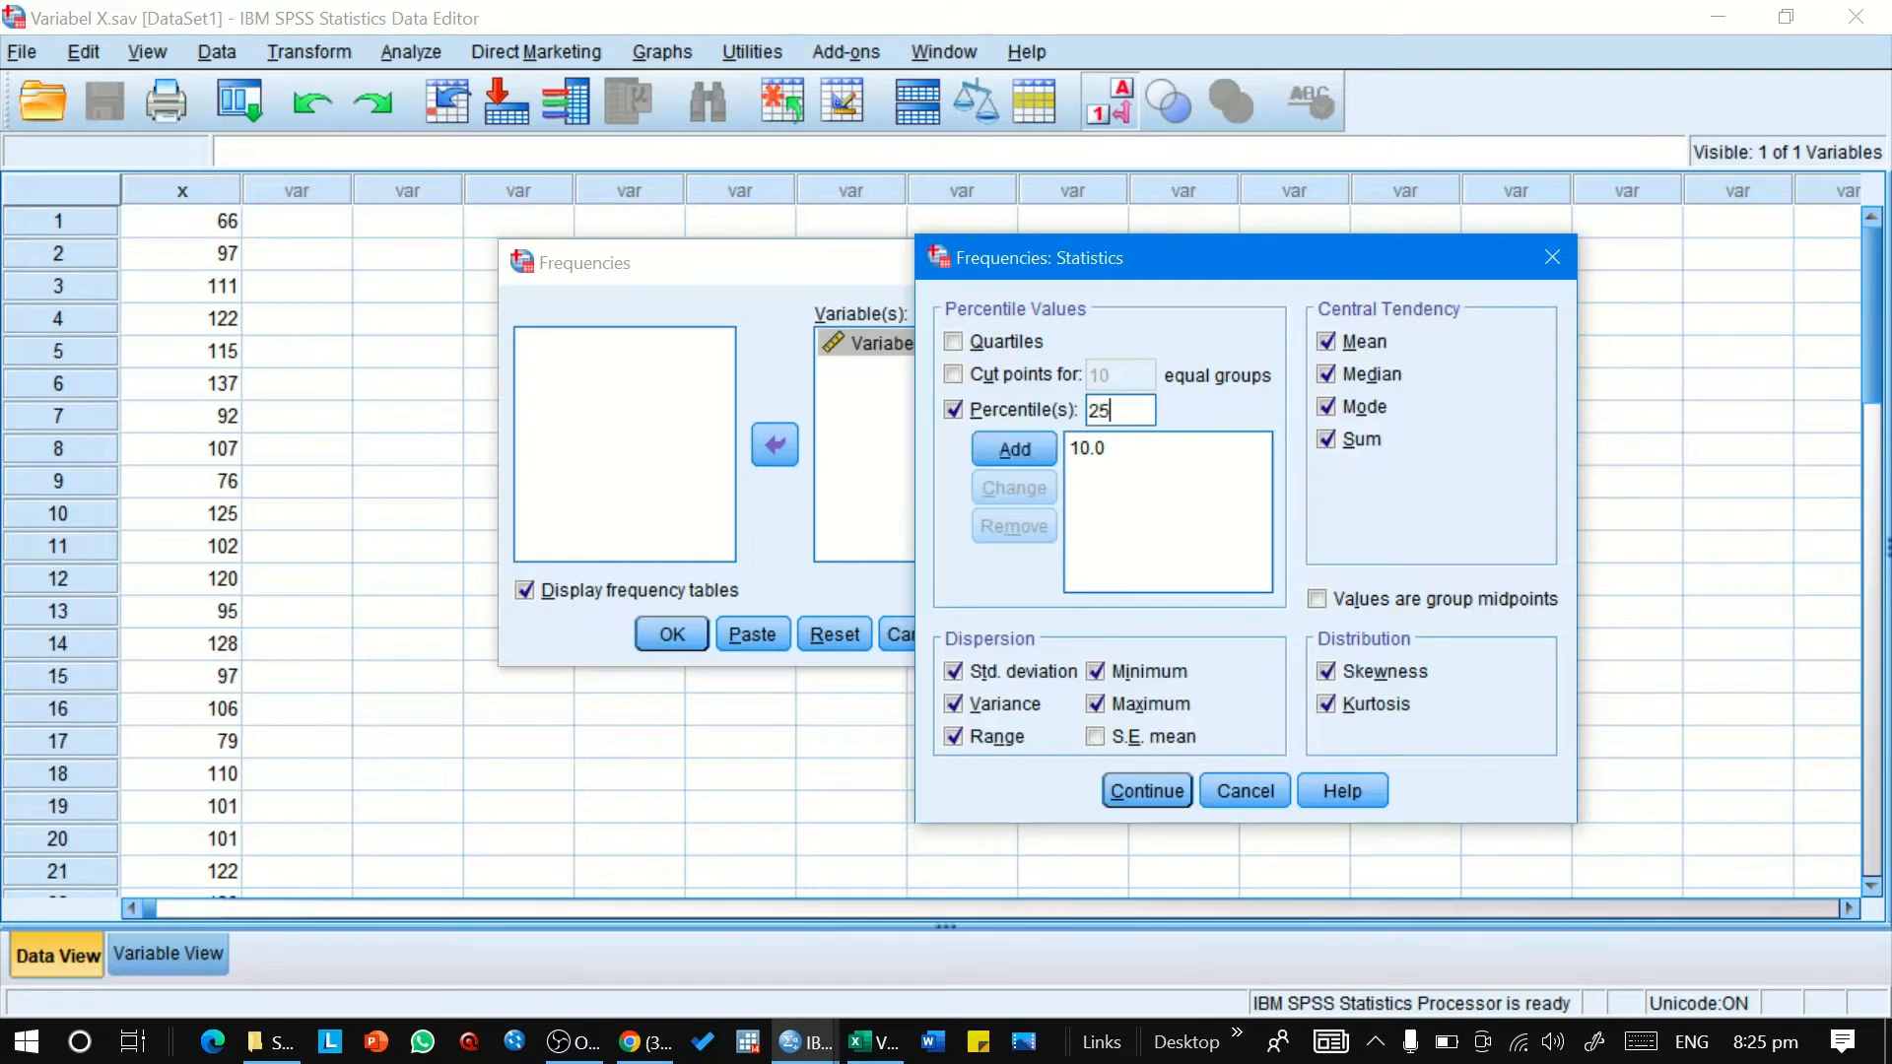
{"action": "left_click", "coordinate": [1009, 454]}
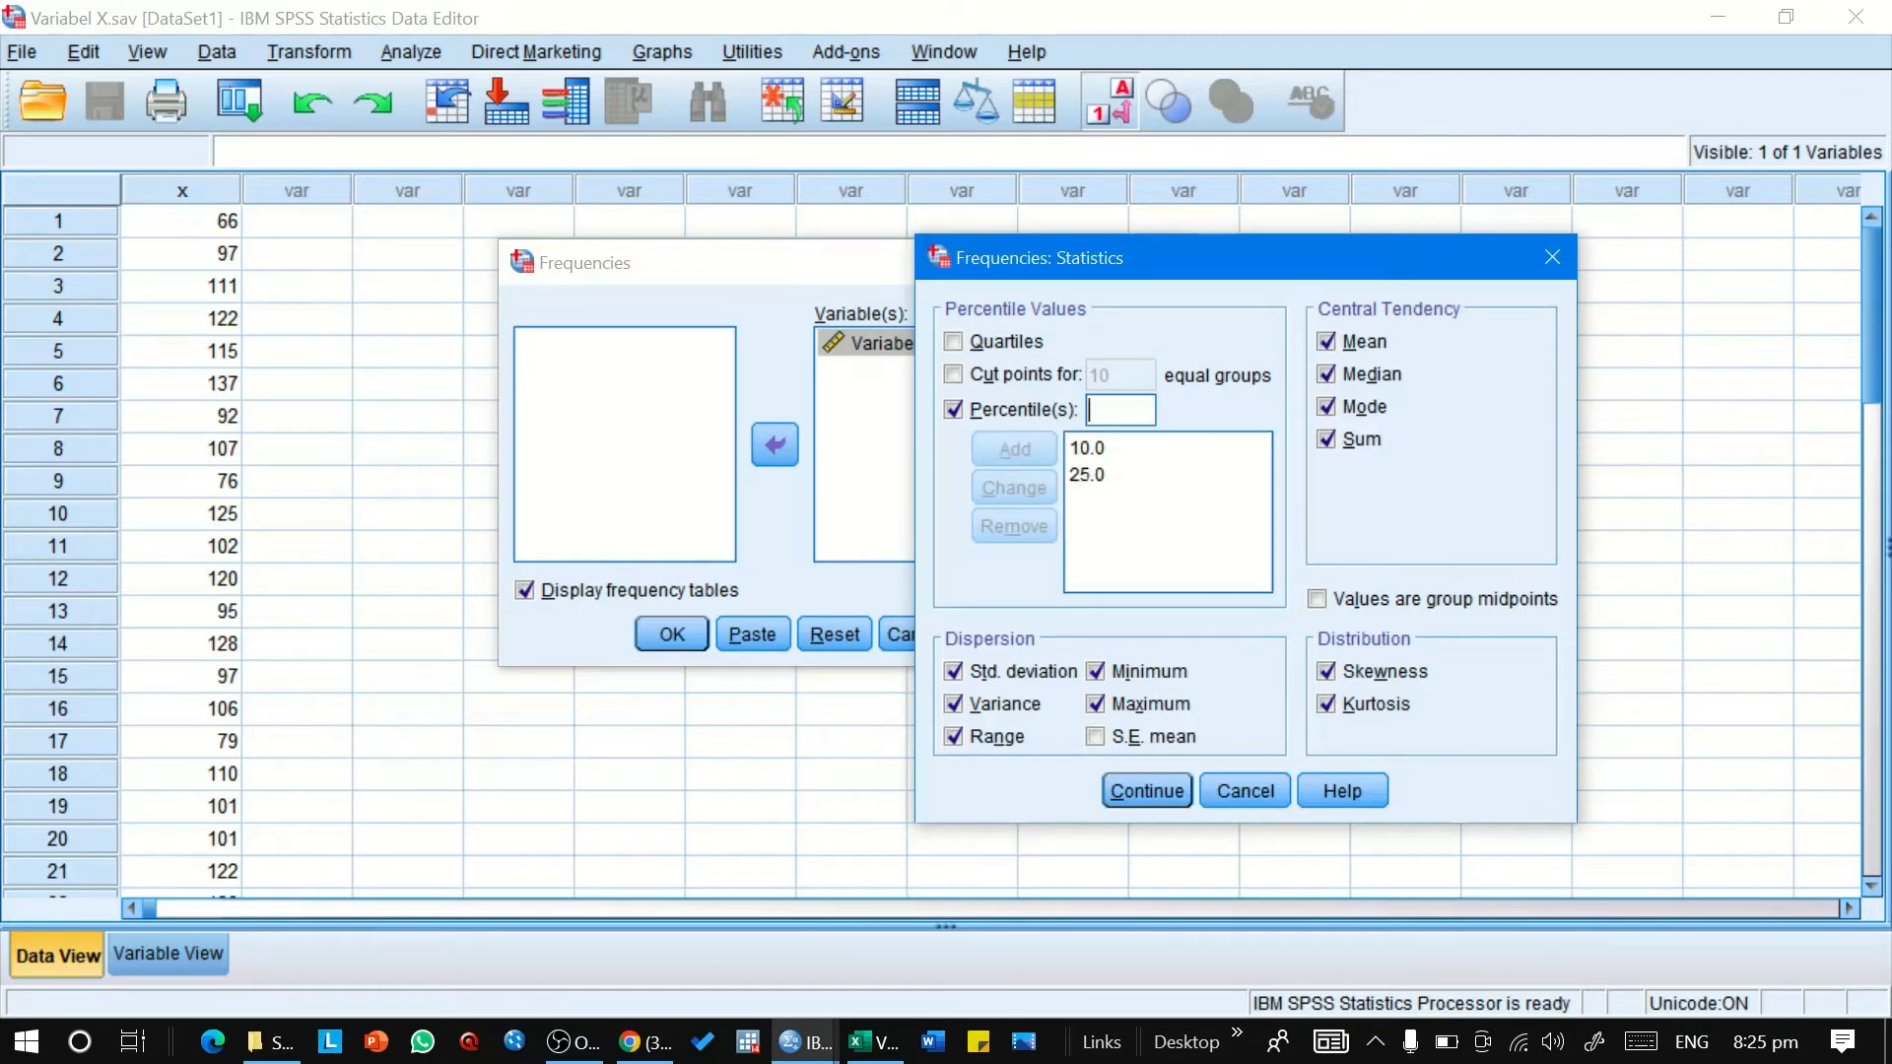
Add the percentiles 50, 75 and 90 and accept the statistics settings.
{"action": "type", "text": "50"}
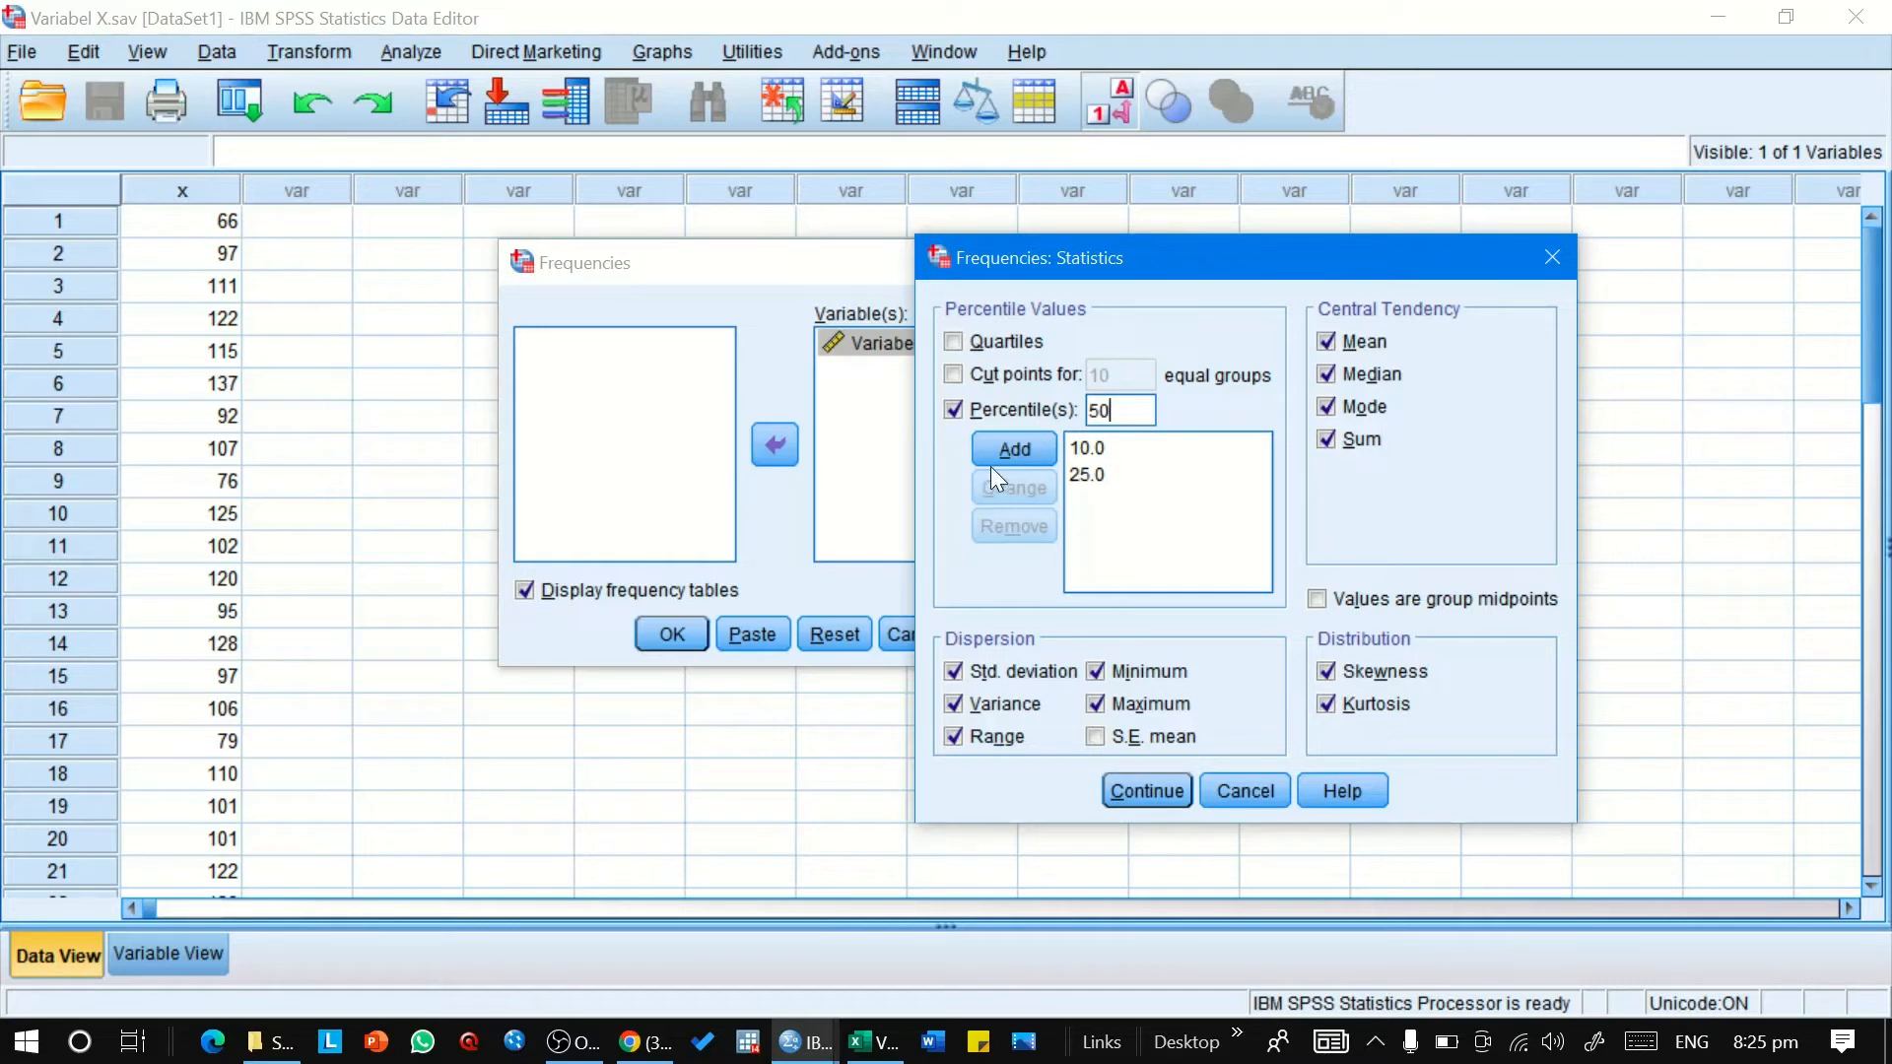
{"action": "left_click", "coordinate": [1027, 451]}
{"action": "type", "text": "75"}
{"action": "left_click", "coordinate": [1032, 446]}
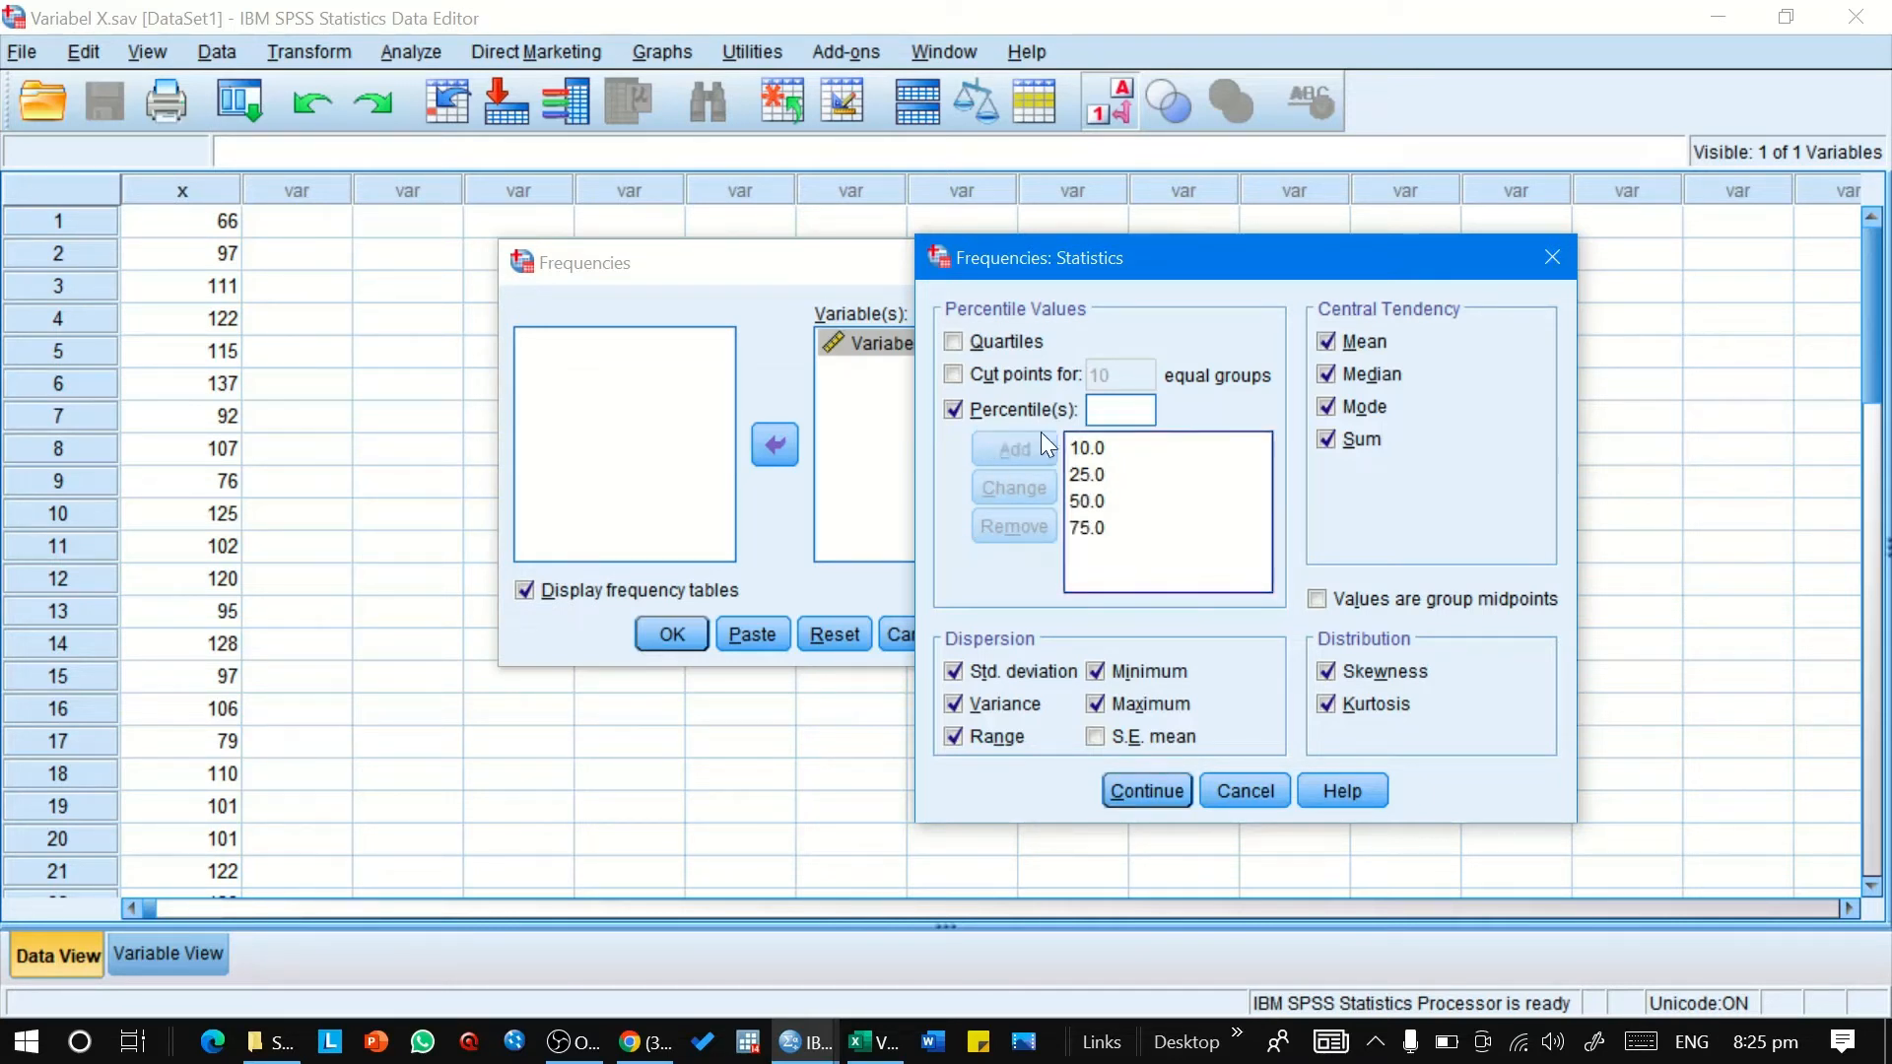
{"action": "left_click", "coordinate": [1106, 411]}
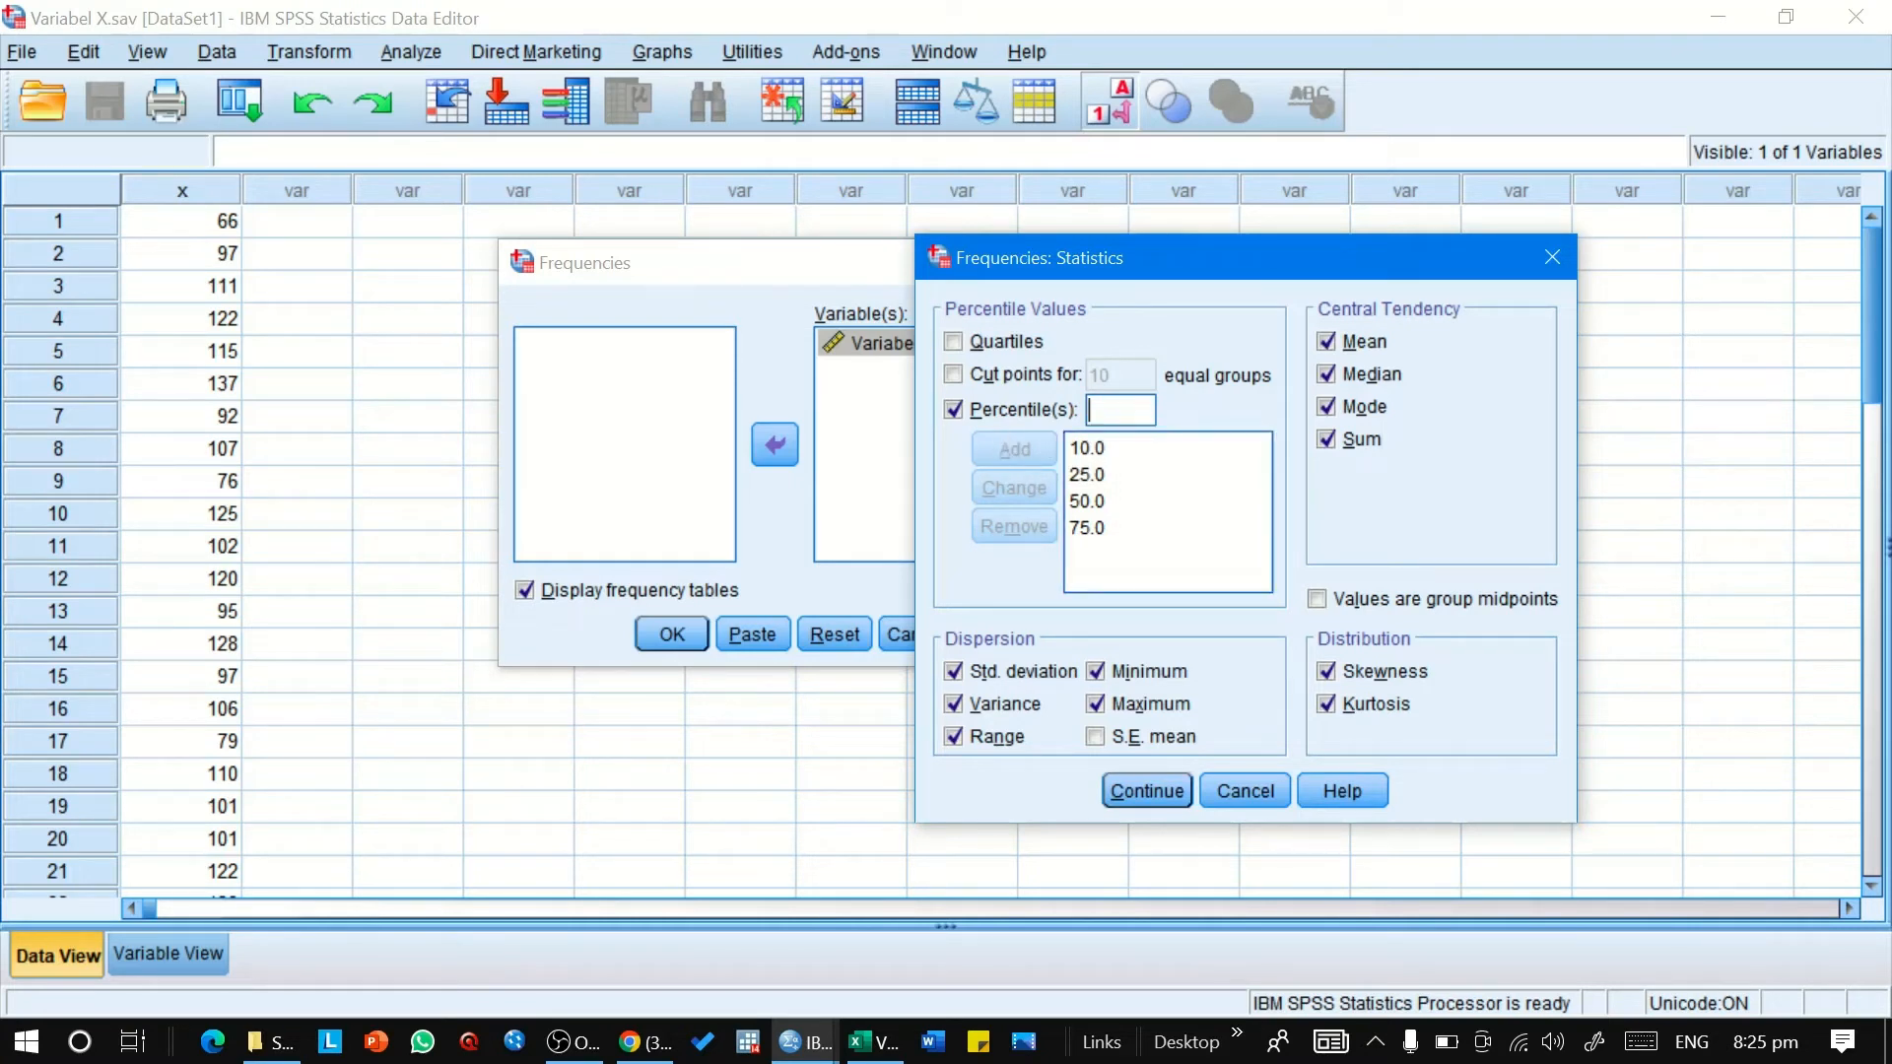
{"action": "type", "text": "90"}
{"action": "left_click", "coordinate": [1033, 450]}
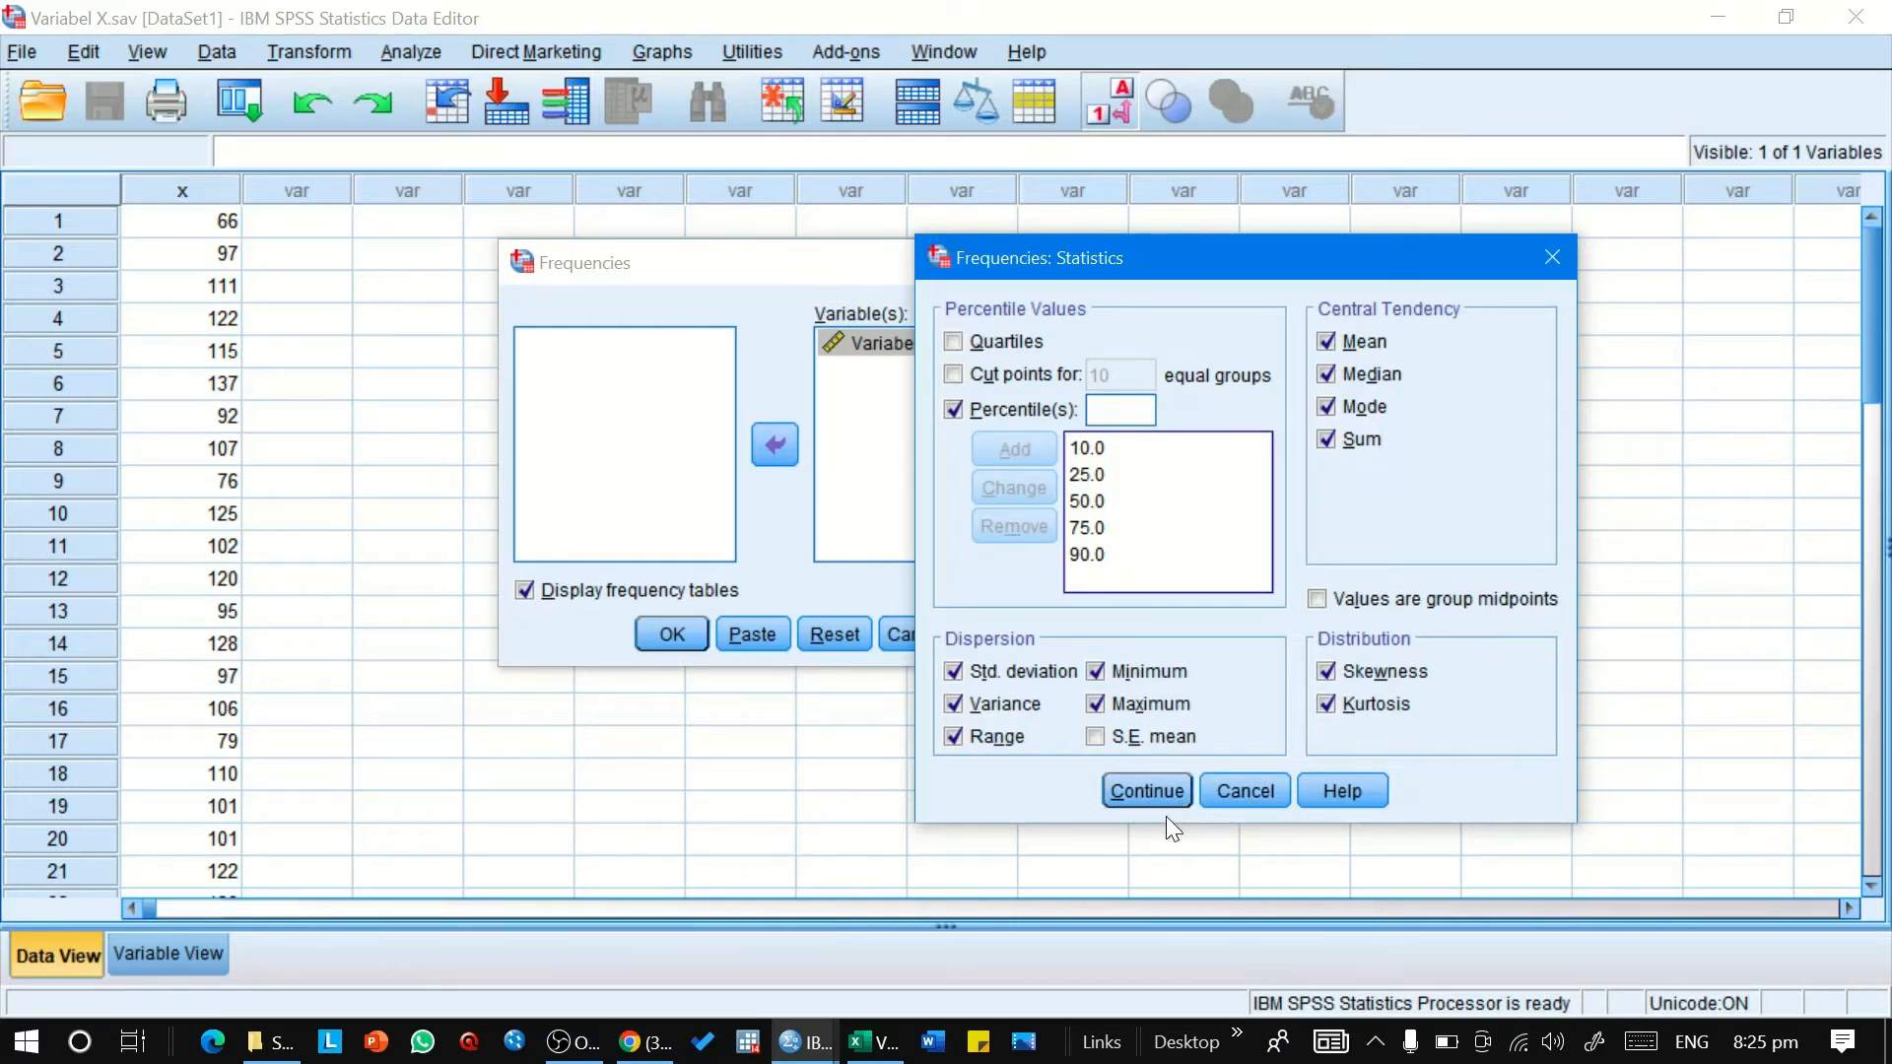
{"action": "left_click", "coordinate": [1146, 791]}
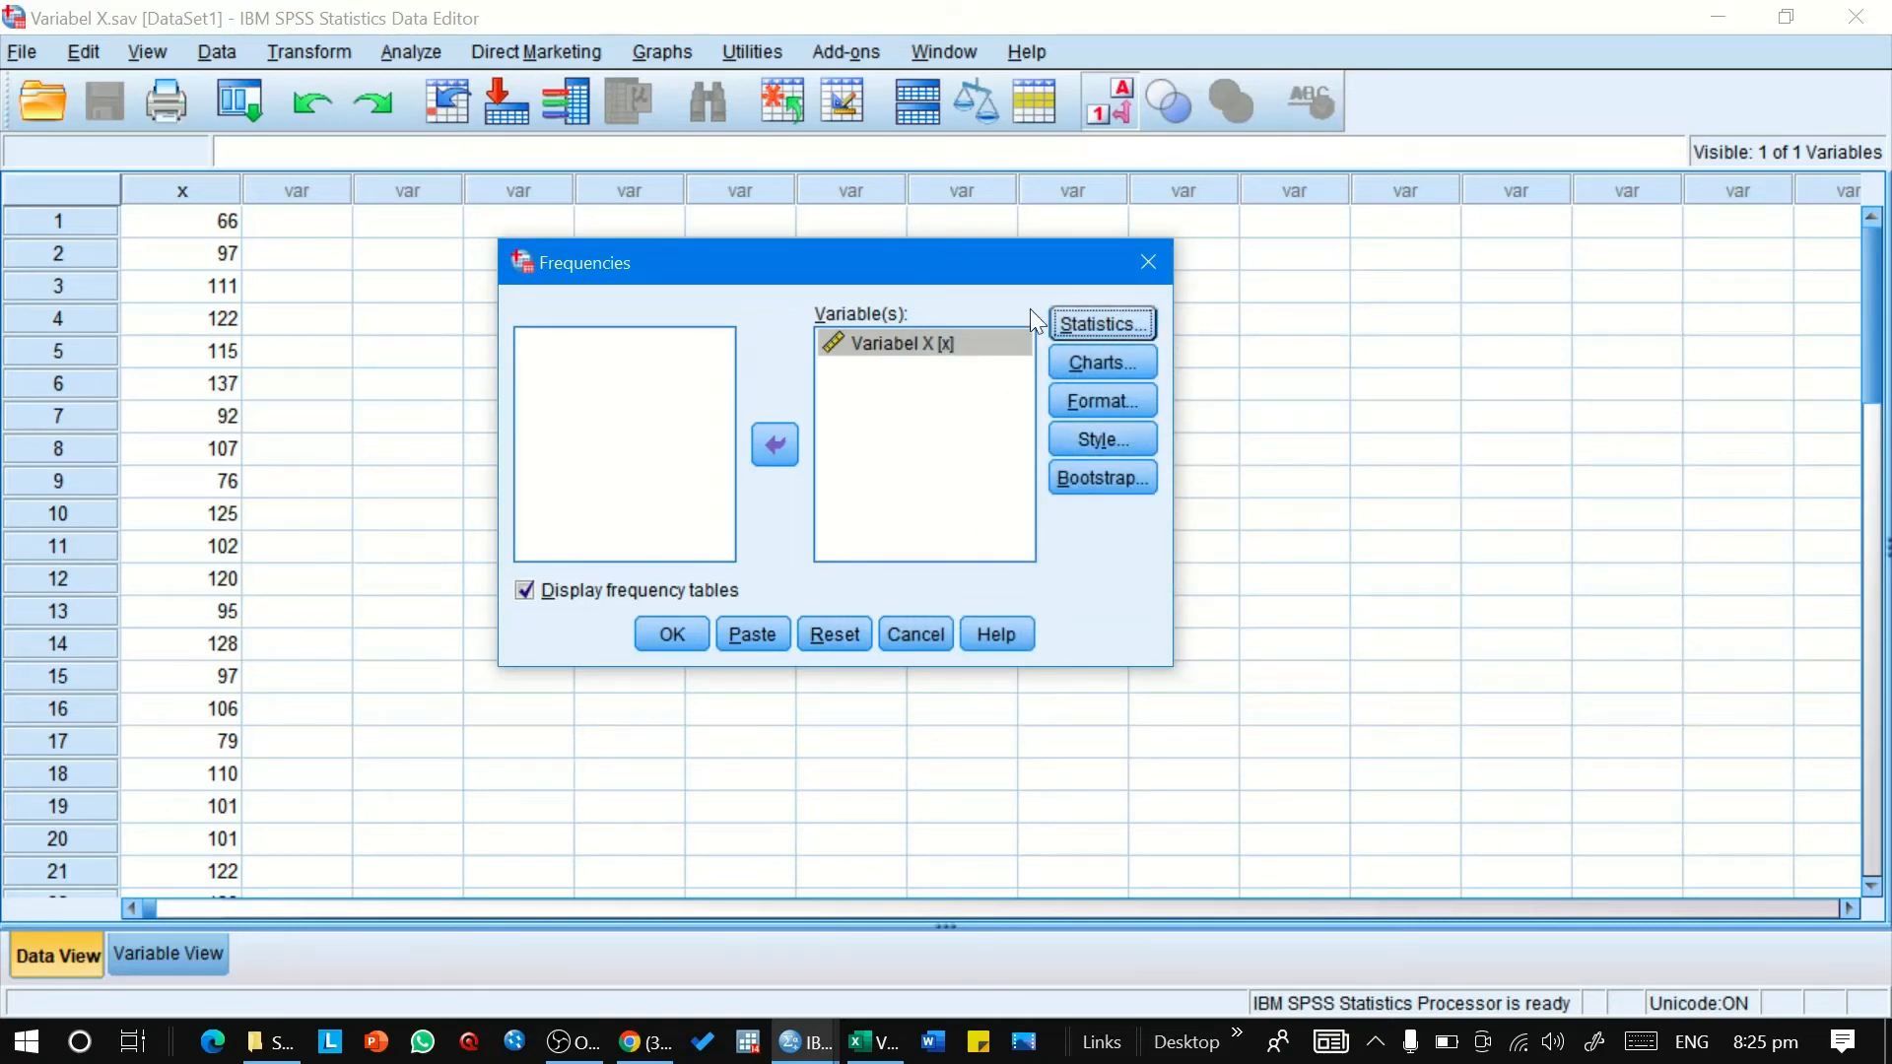
Run the frequencies analysis and review the Statistics and frequency tables for Variabel X in the output.
{"action": "left_click", "coordinate": [676, 631]}
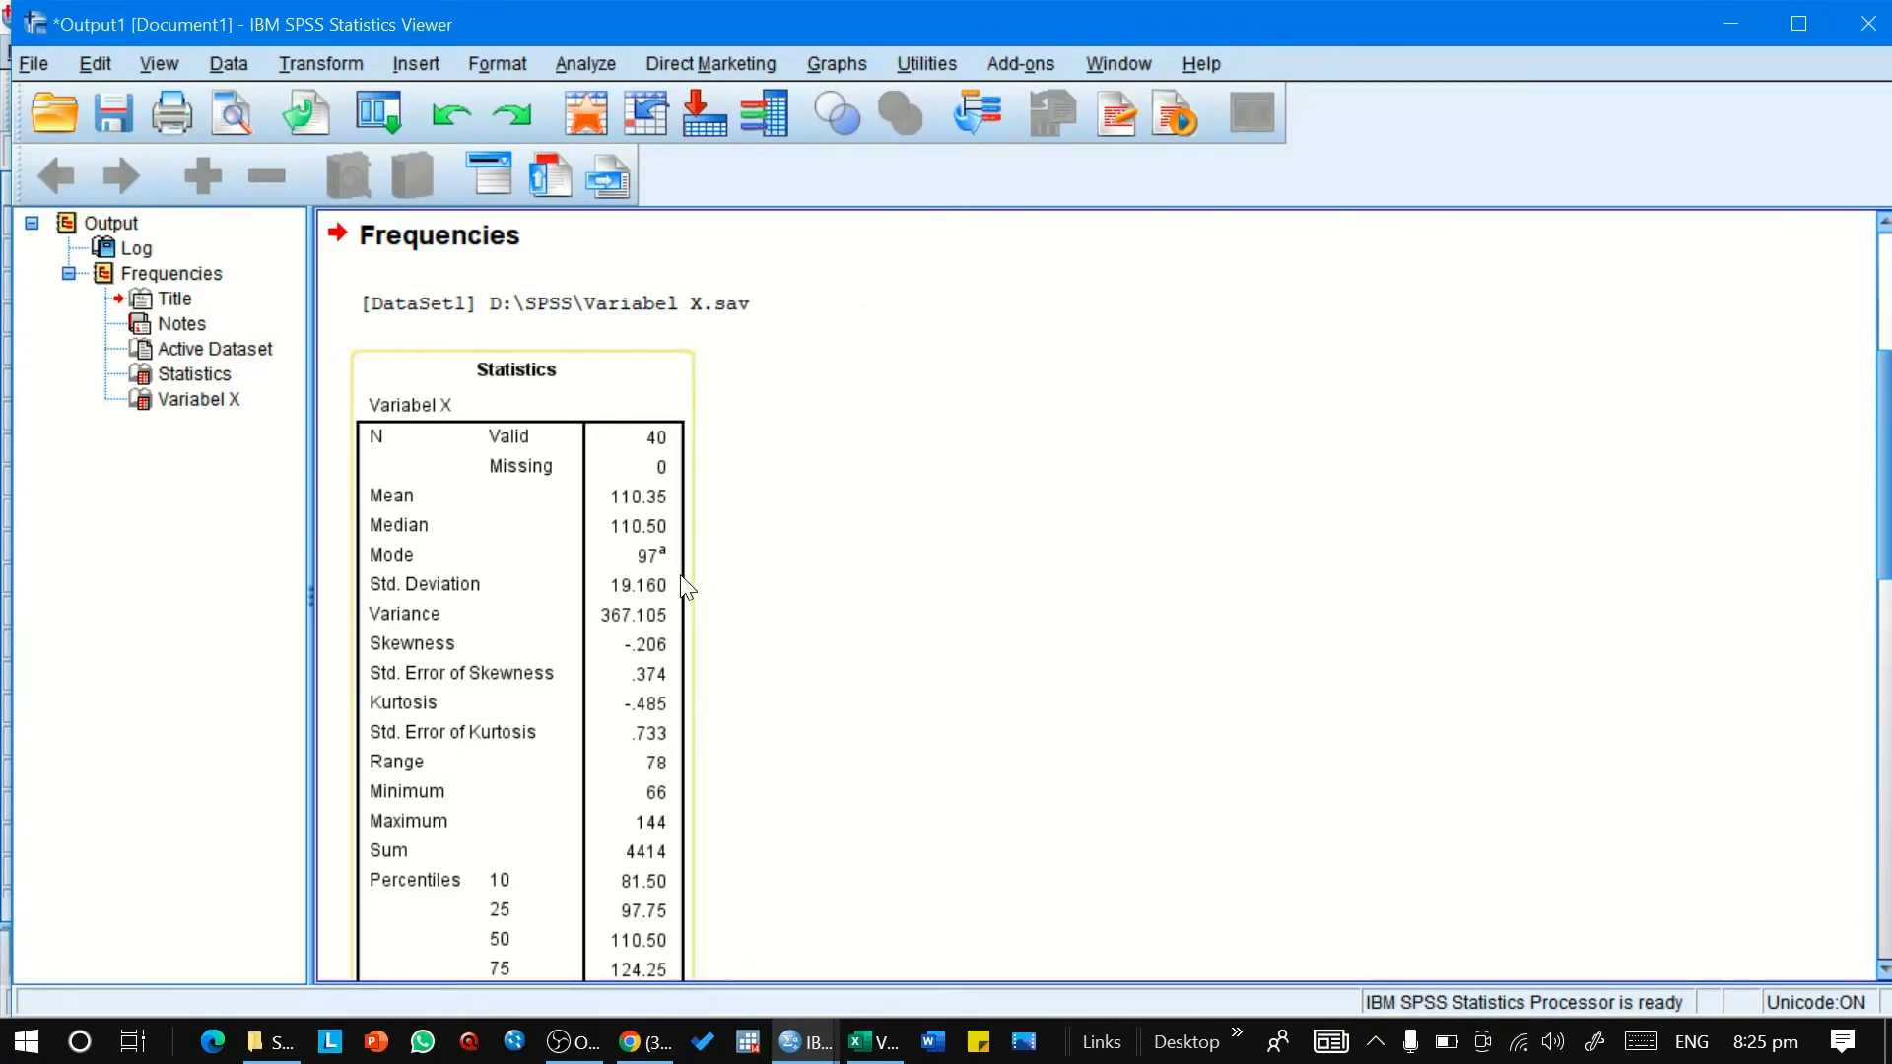
{"action": "scroll", "coordinate": [698, 572], "scroll_direction": "down", "scroll_amount": 2}
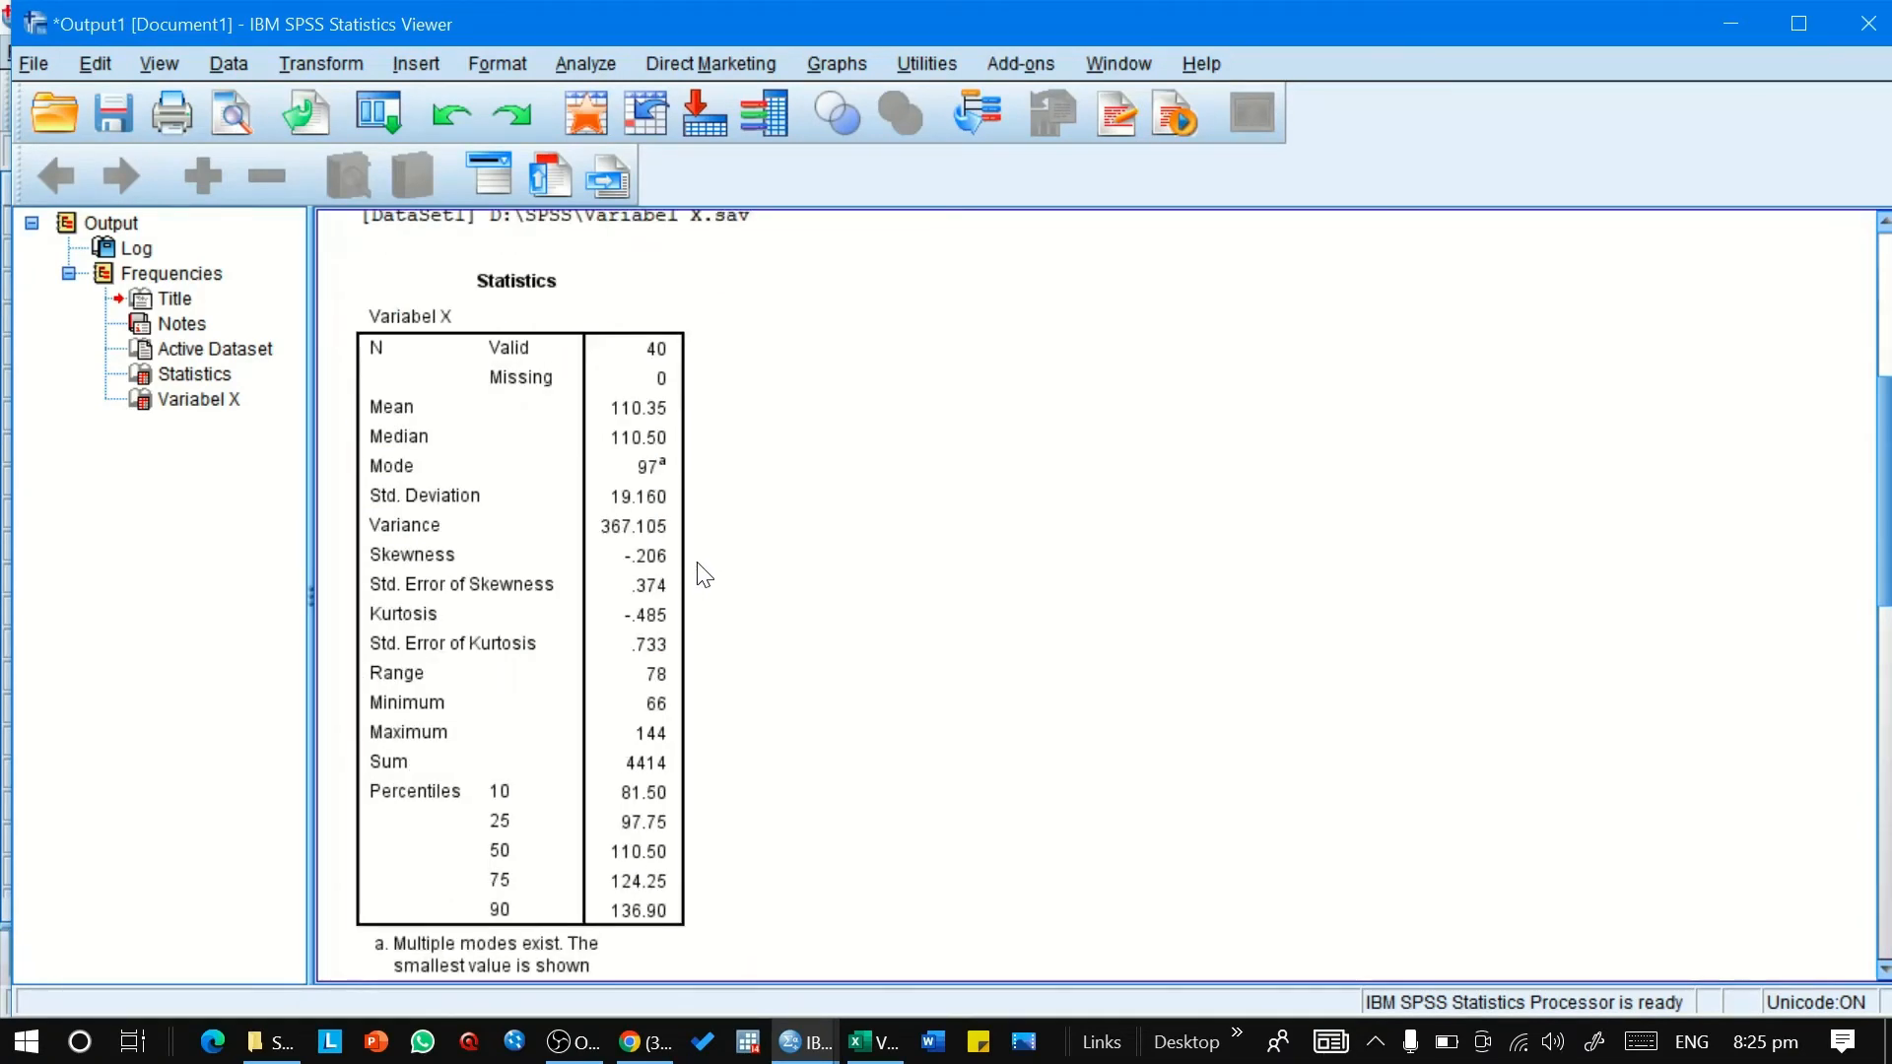
{"action": "left_click", "coordinate": [693, 560]}
{"action": "left_click", "coordinate": [475, 477]}
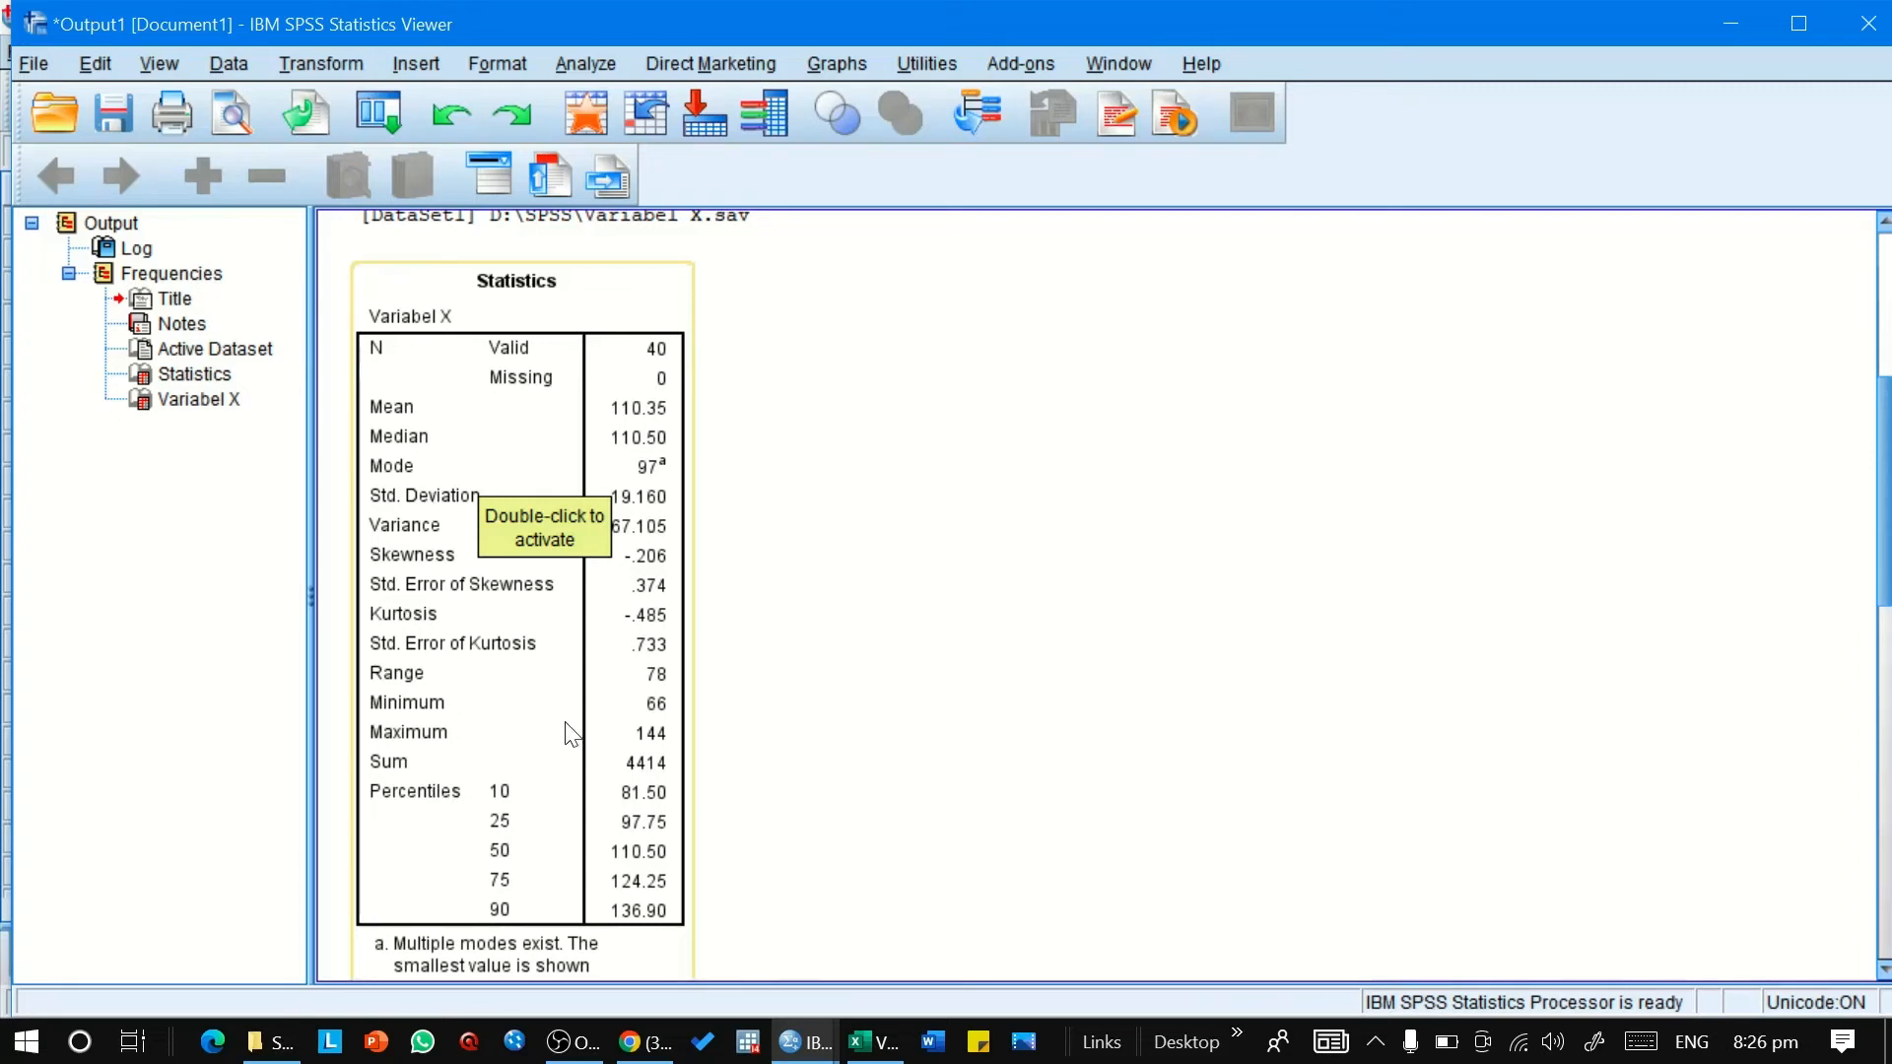
{"action": "scroll", "coordinate": [572, 734], "scroll_direction": "down", "scroll_amount": 10}
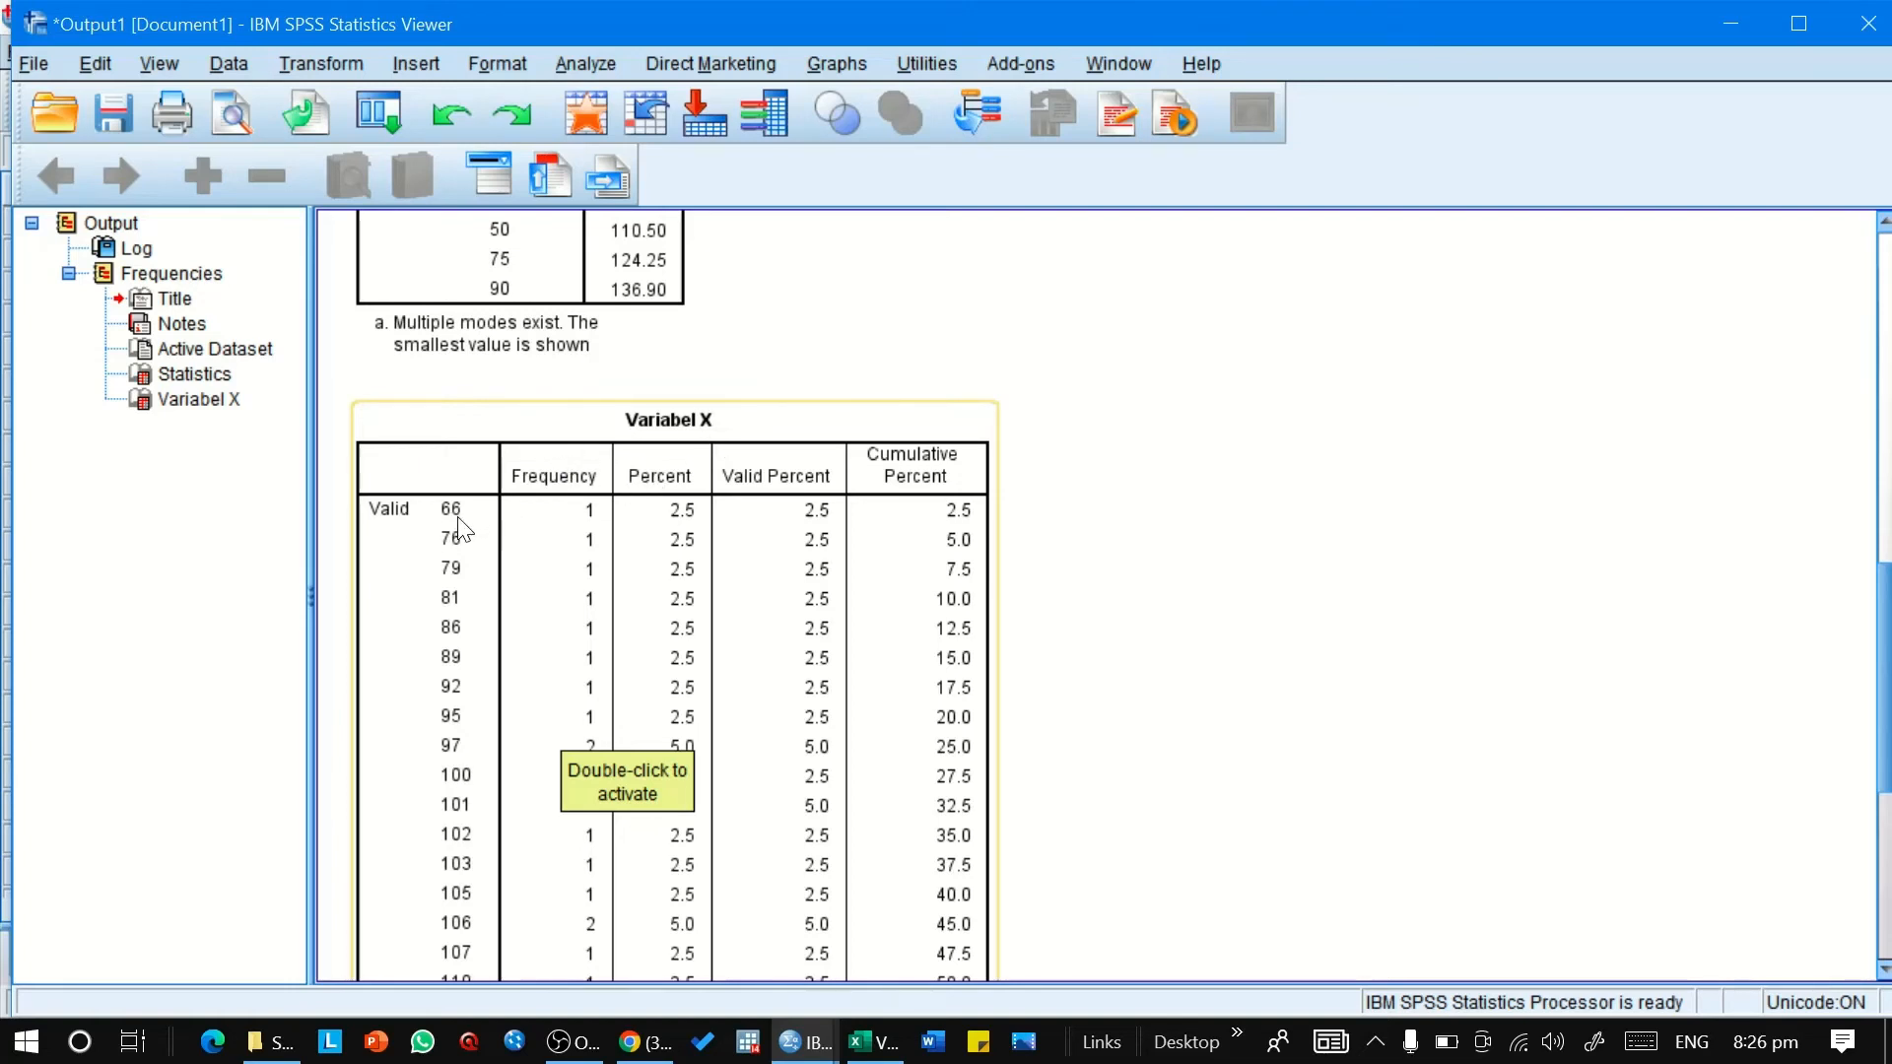
{"action": "scroll", "coordinate": [459, 530], "scroll_direction": "down", "scroll_amount": 6}
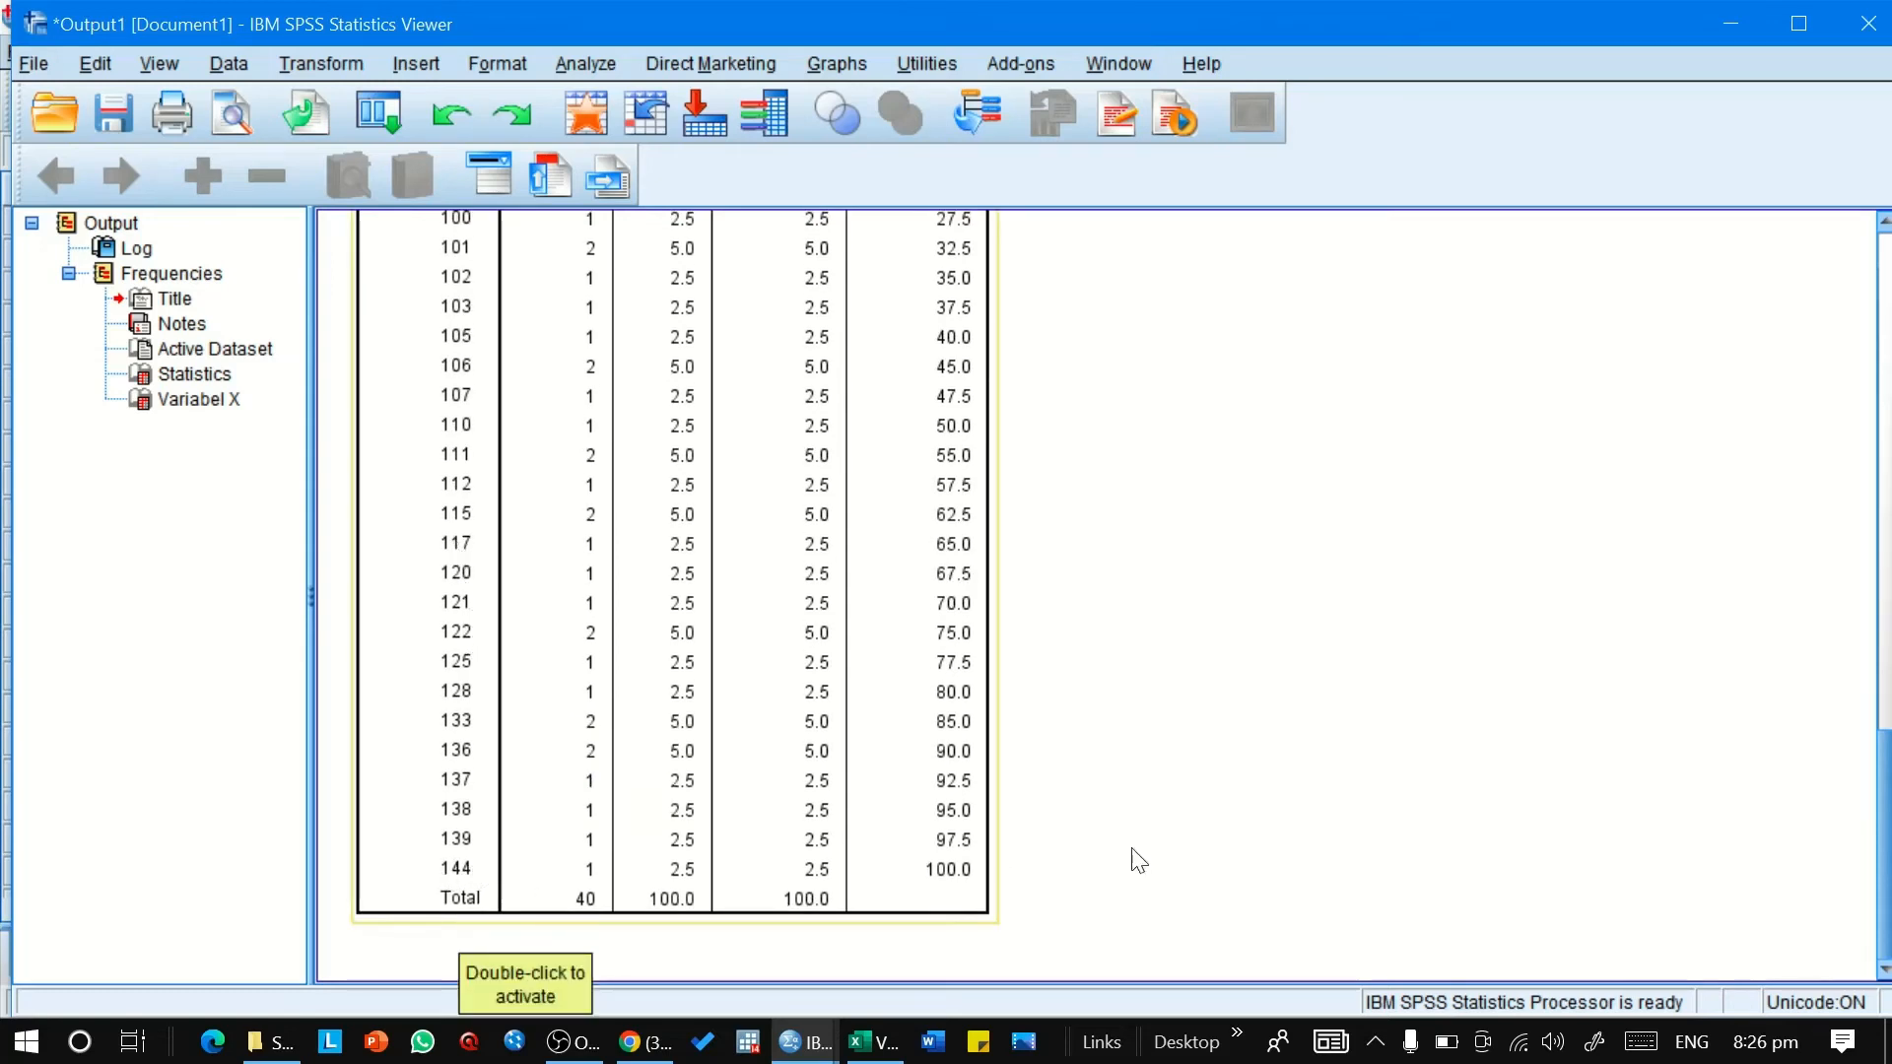
{"action": "scroll", "coordinate": [1213, 778], "scroll_direction": "up", "scroll_amount": 13}
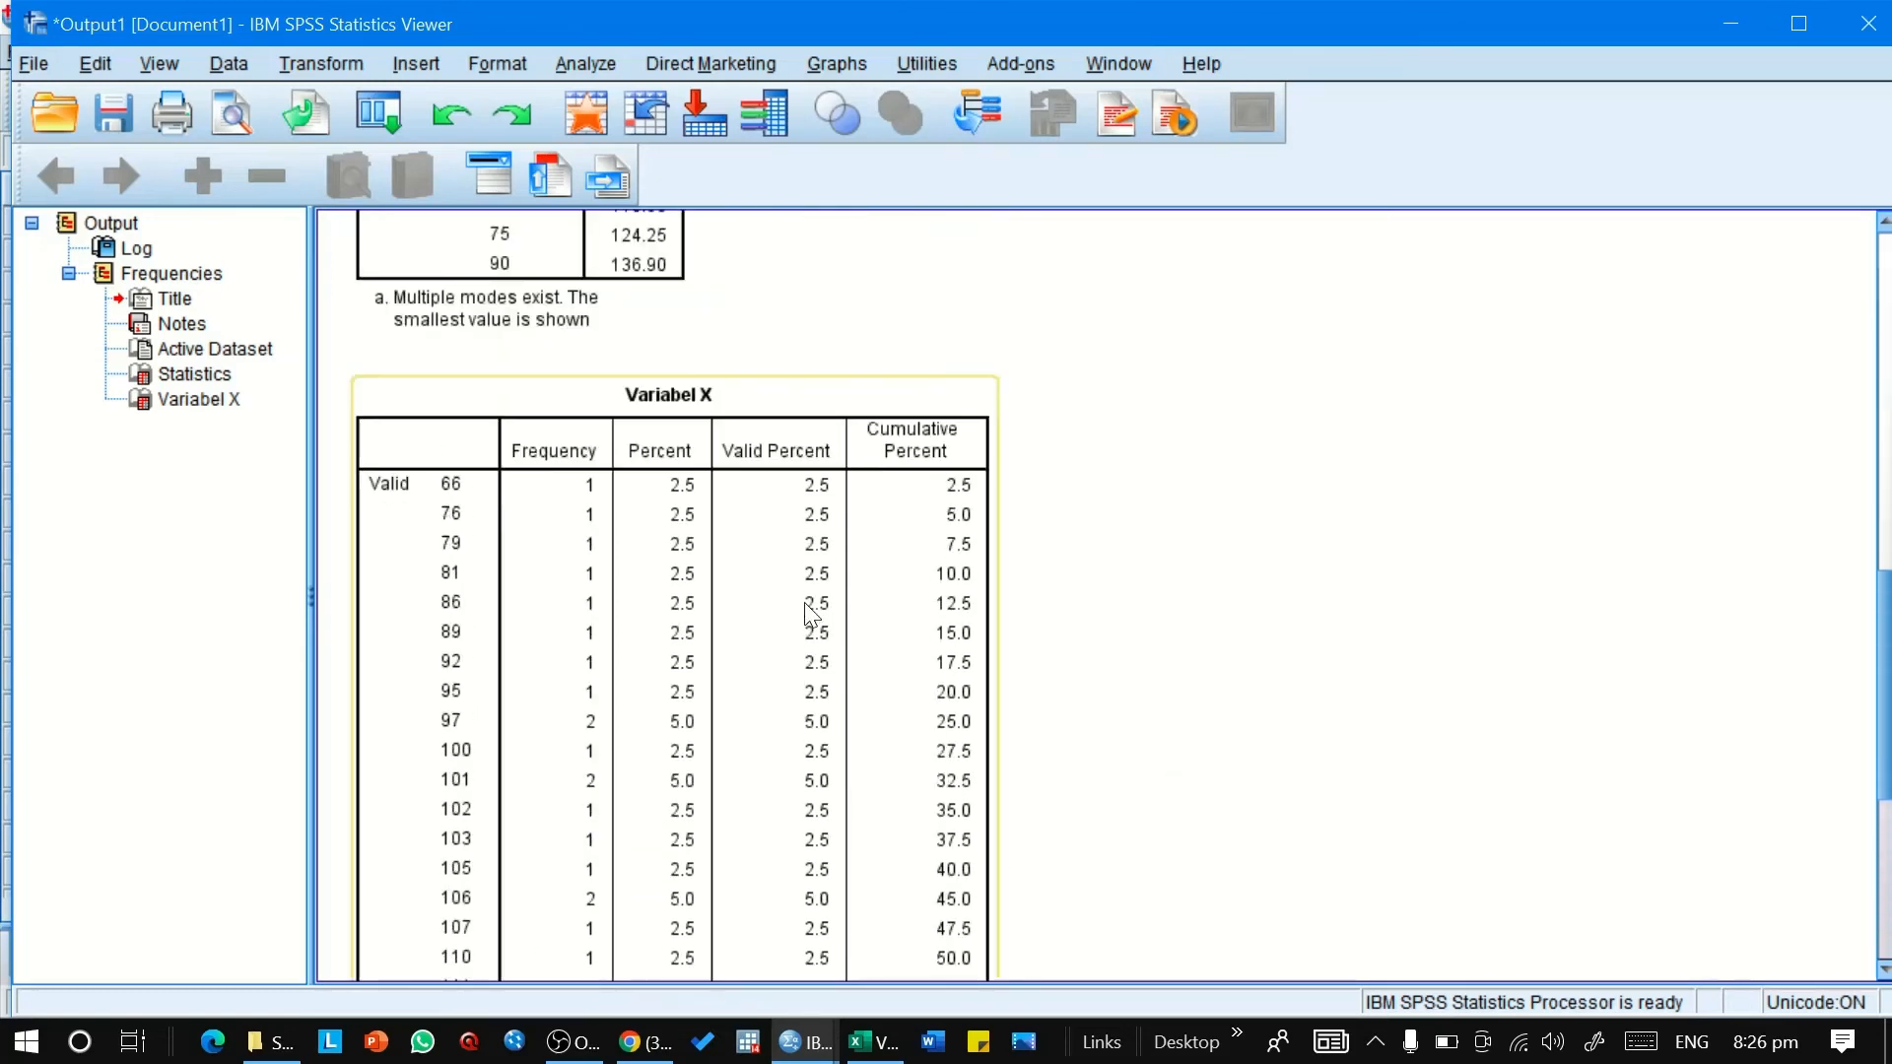
{"action": "scroll", "coordinate": [808, 611], "scroll_direction": "up", "scroll_amount": 6}
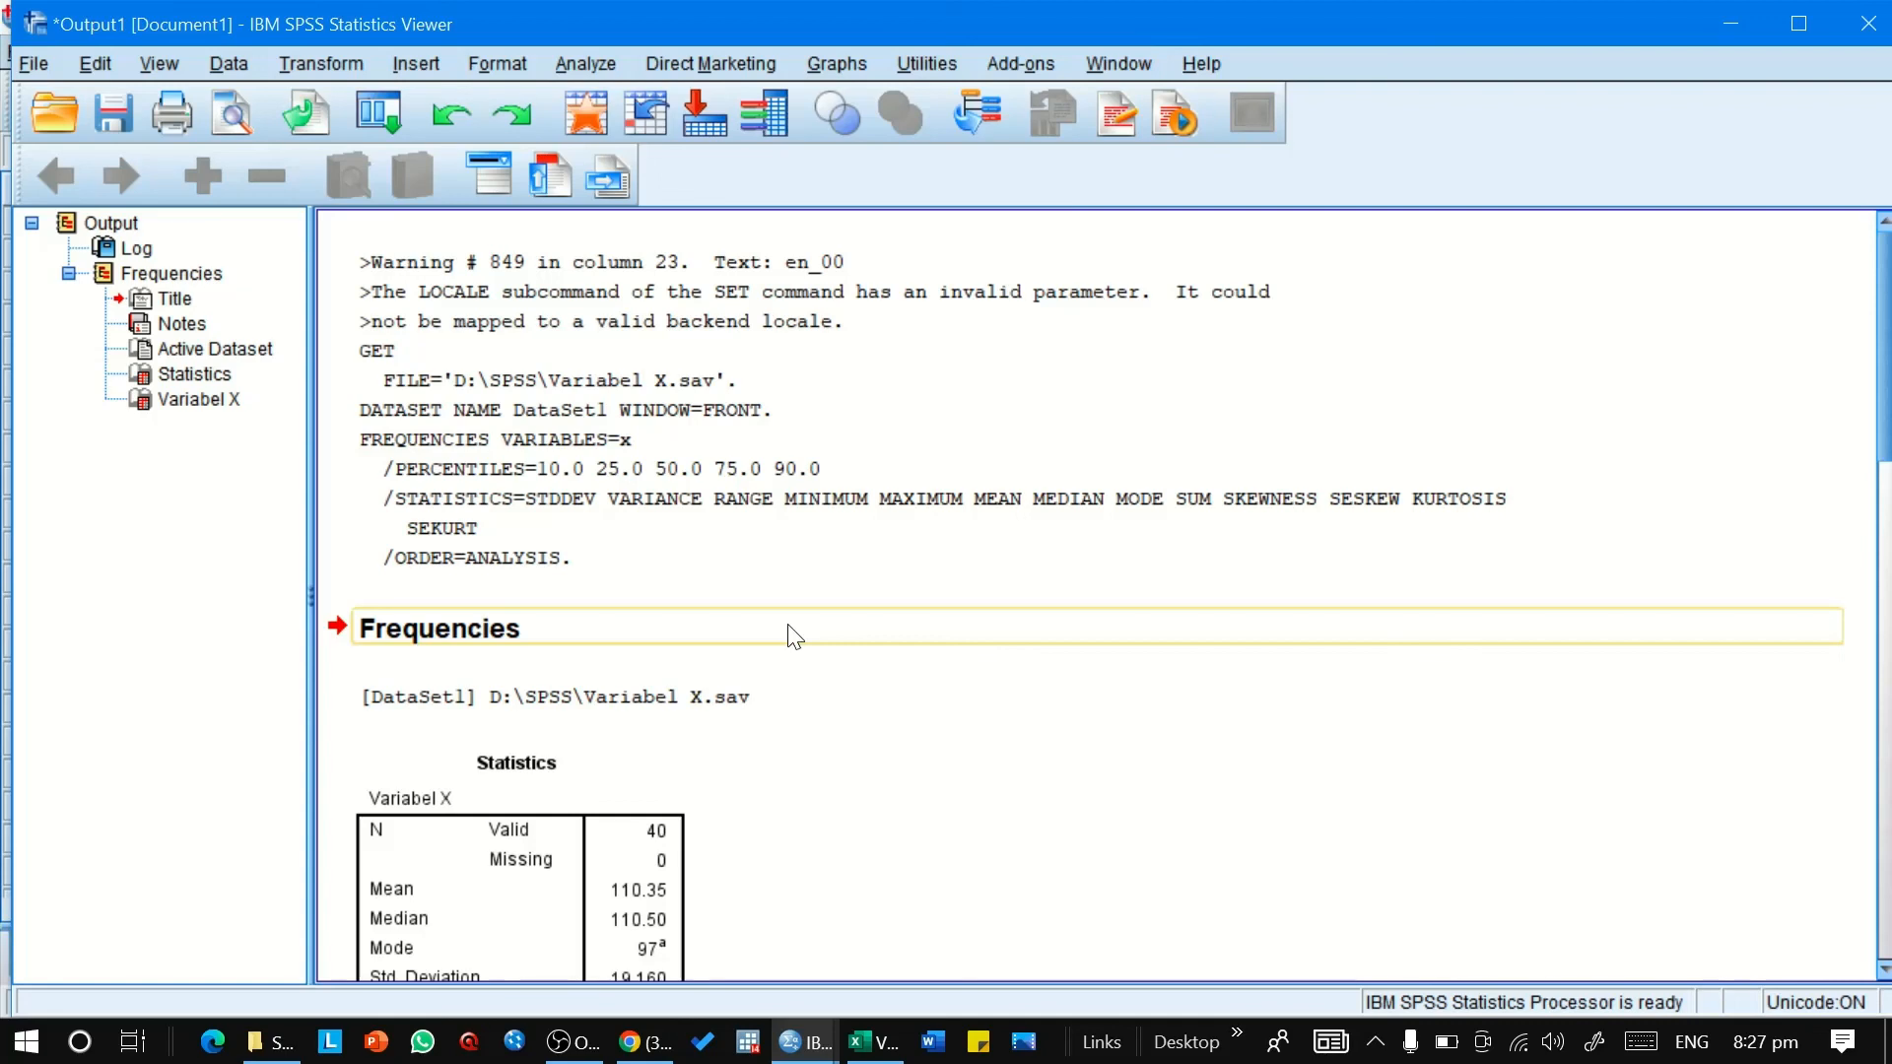
Minimize the output viewer, data editor and SPSS folder windows to return to the Variabel X.xlsx workbook in Excel.
{"action": "left_click", "coordinate": [1730, 23]}
{"action": "left_click", "coordinate": [1713, 16]}
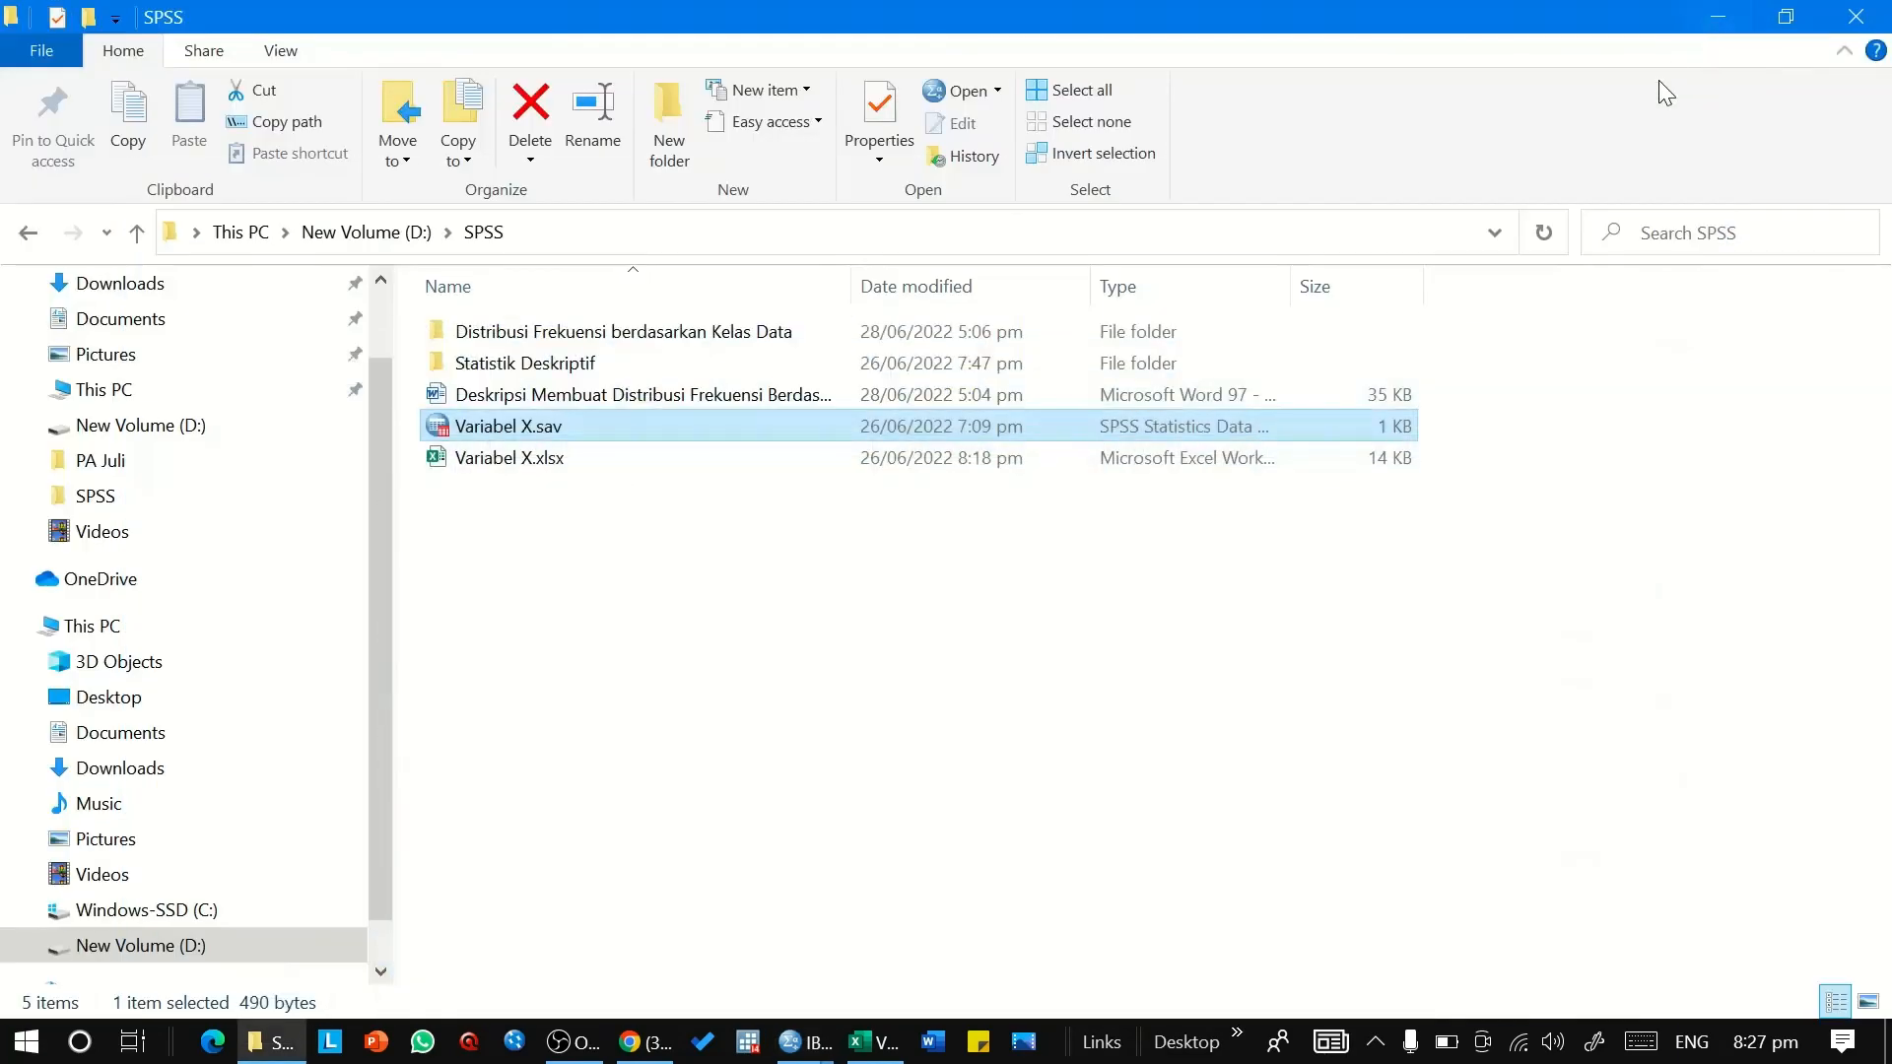
{"action": "left_click", "coordinate": [1731, 17]}
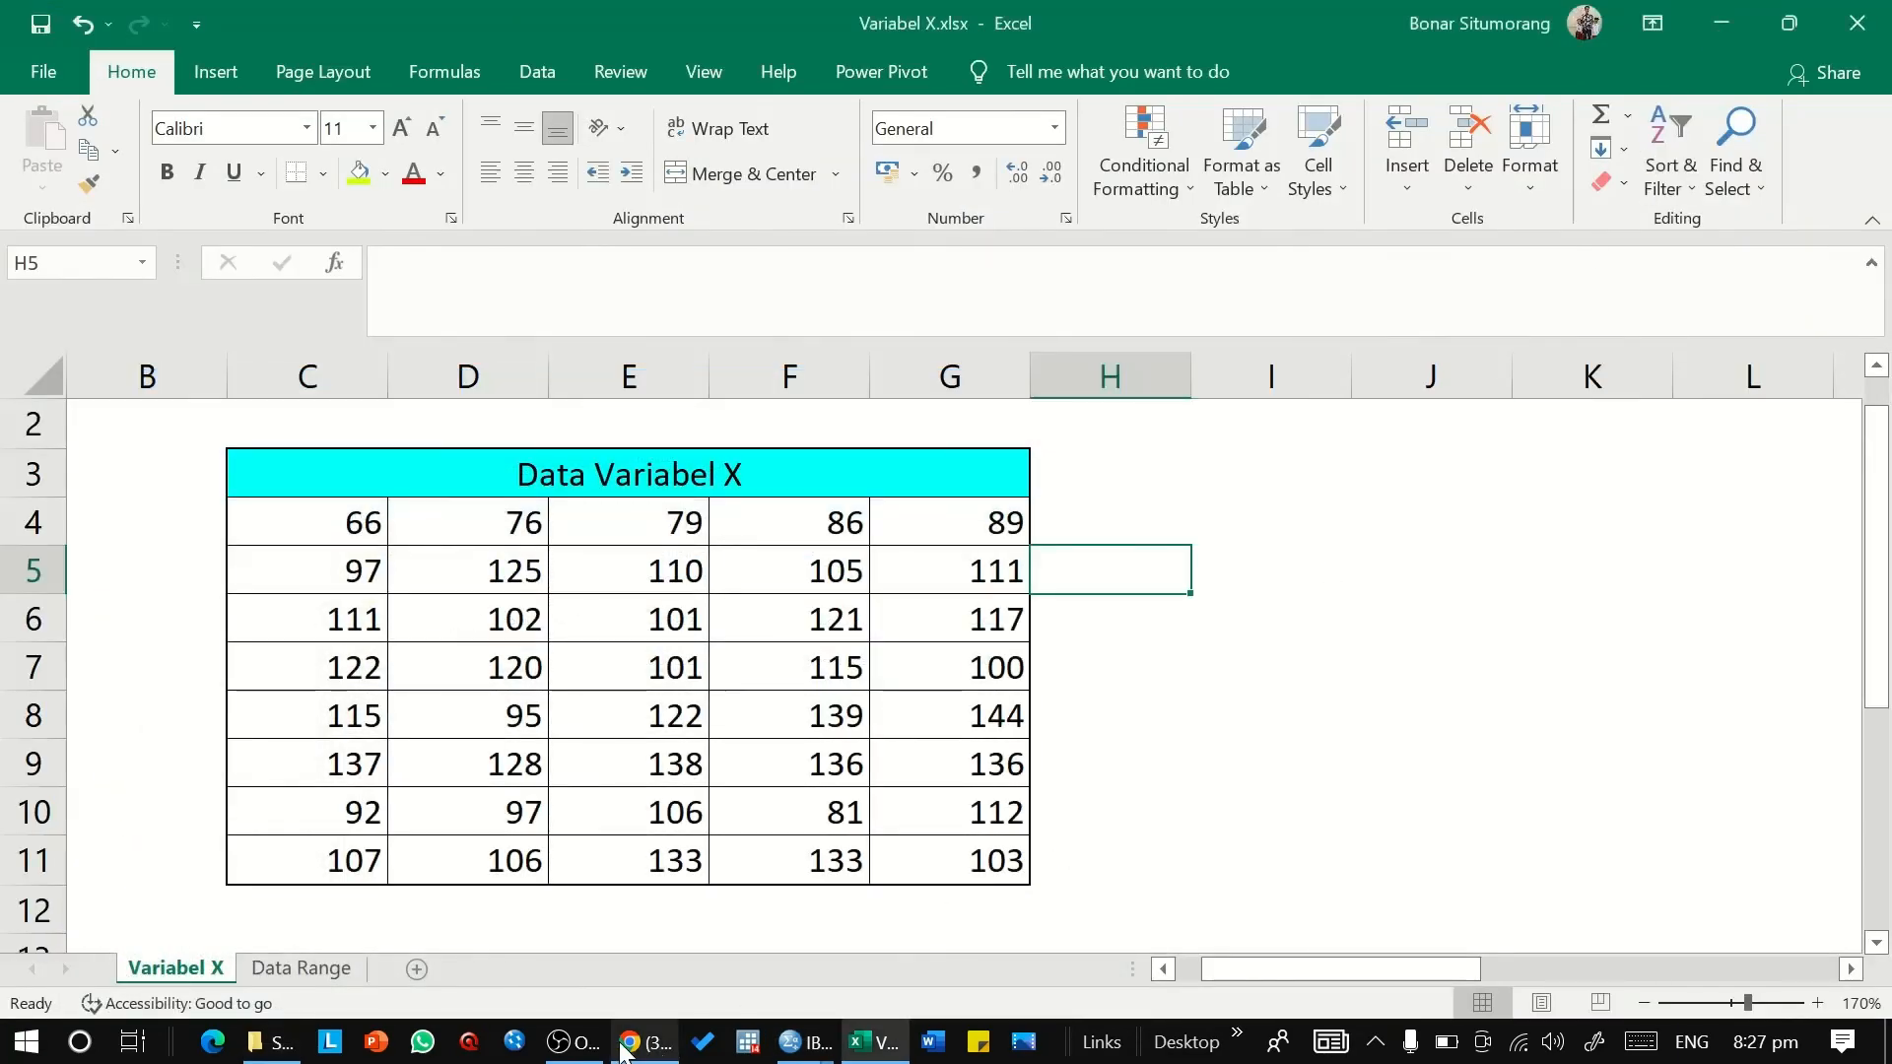